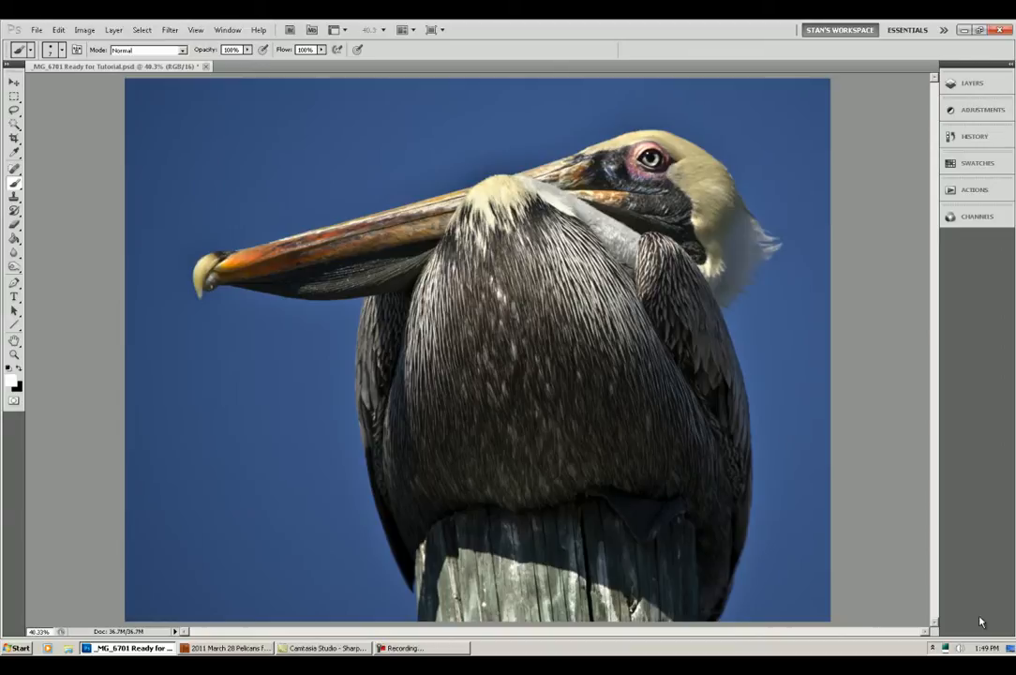
Step: Create a new action named "Luminosity Sharpen" in the Default Actions set with function key F11 and start recording it
{"action": "left_click", "coordinate": [226, 29]}
{"action": "left_click", "coordinate": [235, 85]}
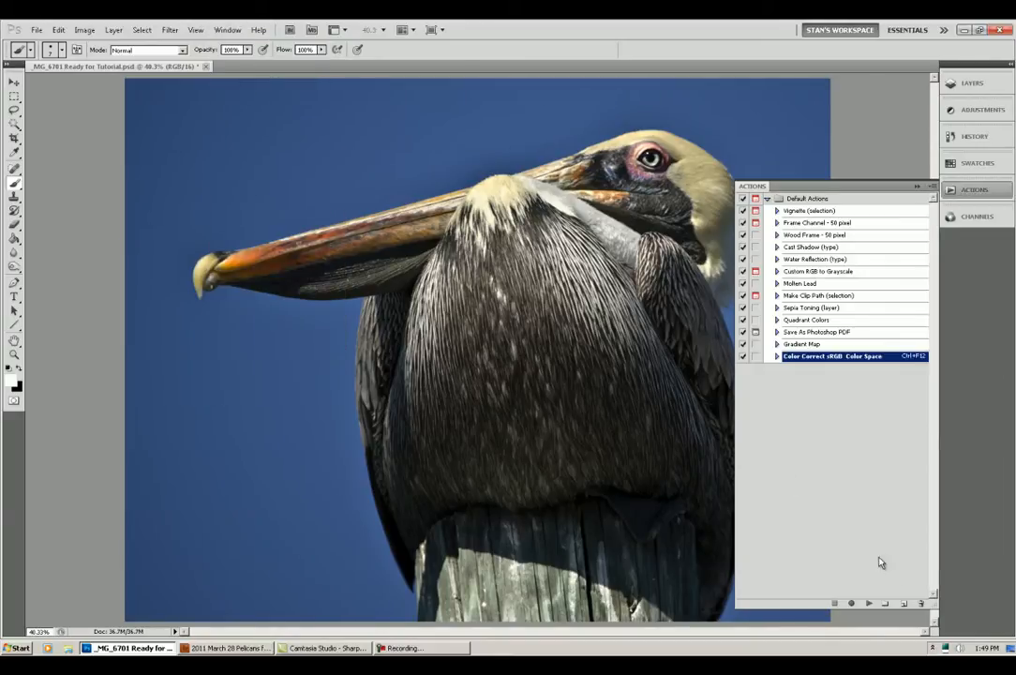
{"action": "left_click", "coordinate": [904, 599]}
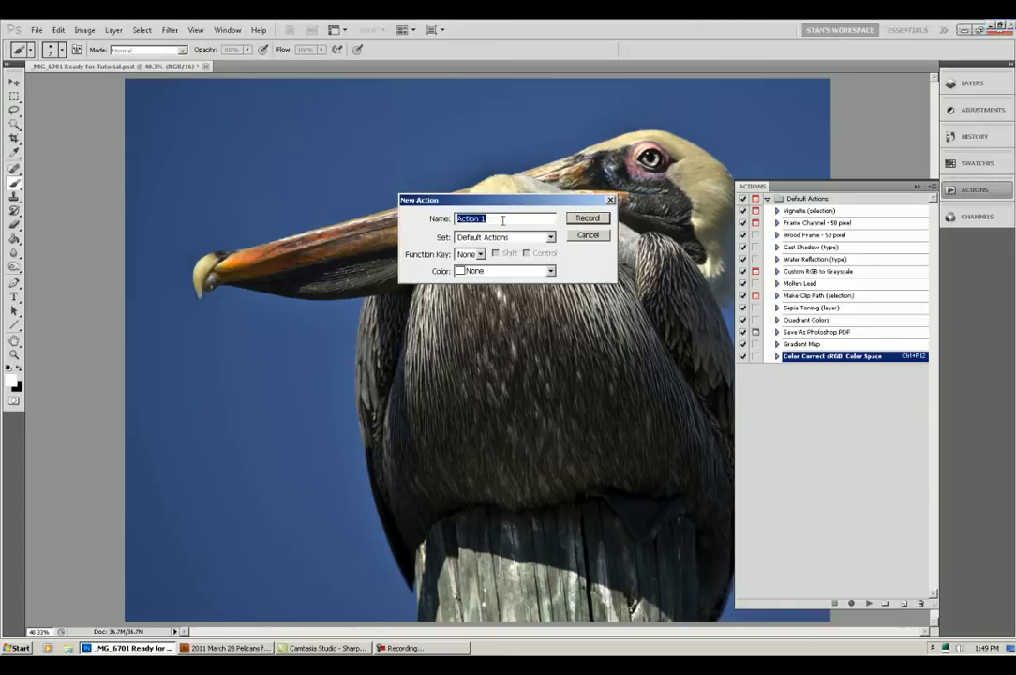
{"action": "type", "text": "Luminosity Sharpen"}
{"action": "left_click", "coordinate": [478, 254]}
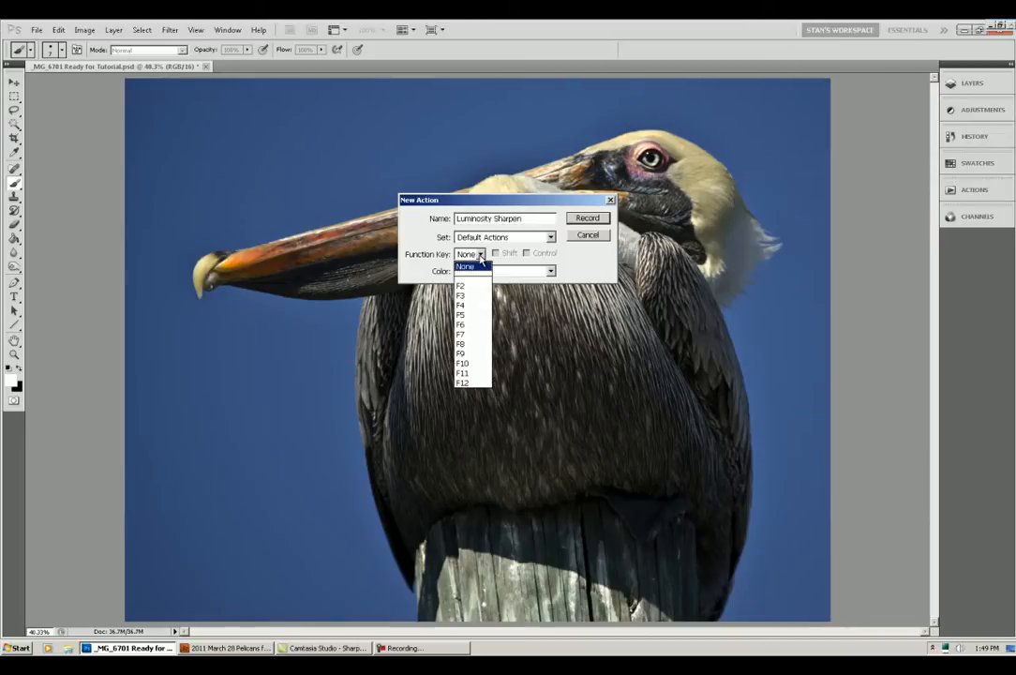
{"action": "left_click", "coordinate": [479, 374]}
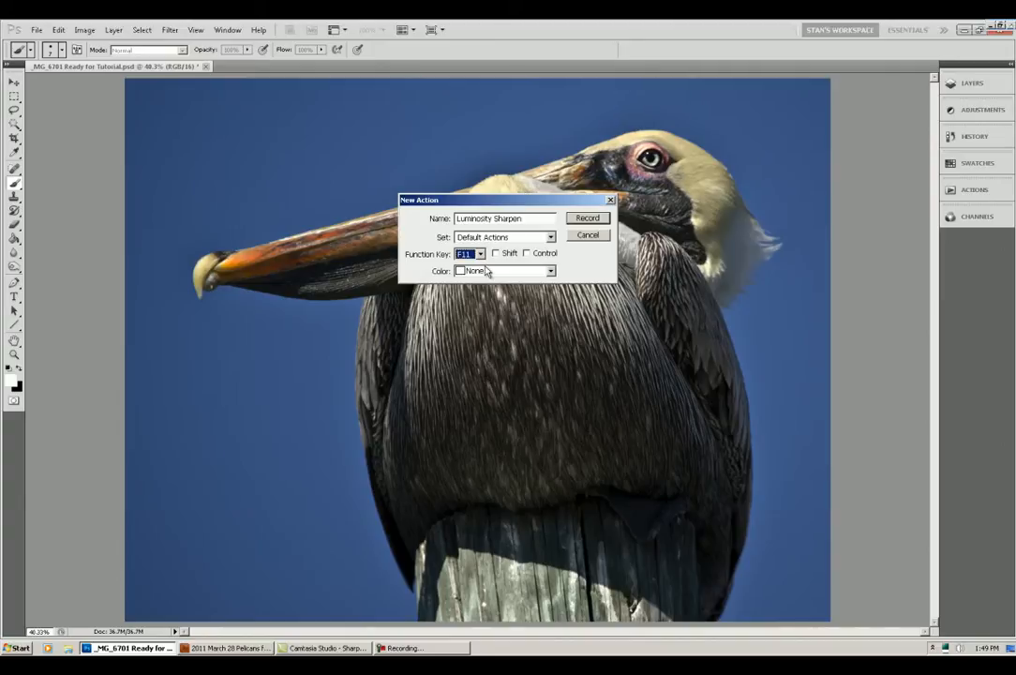
{"action": "left_click", "coordinate": [584, 222]}
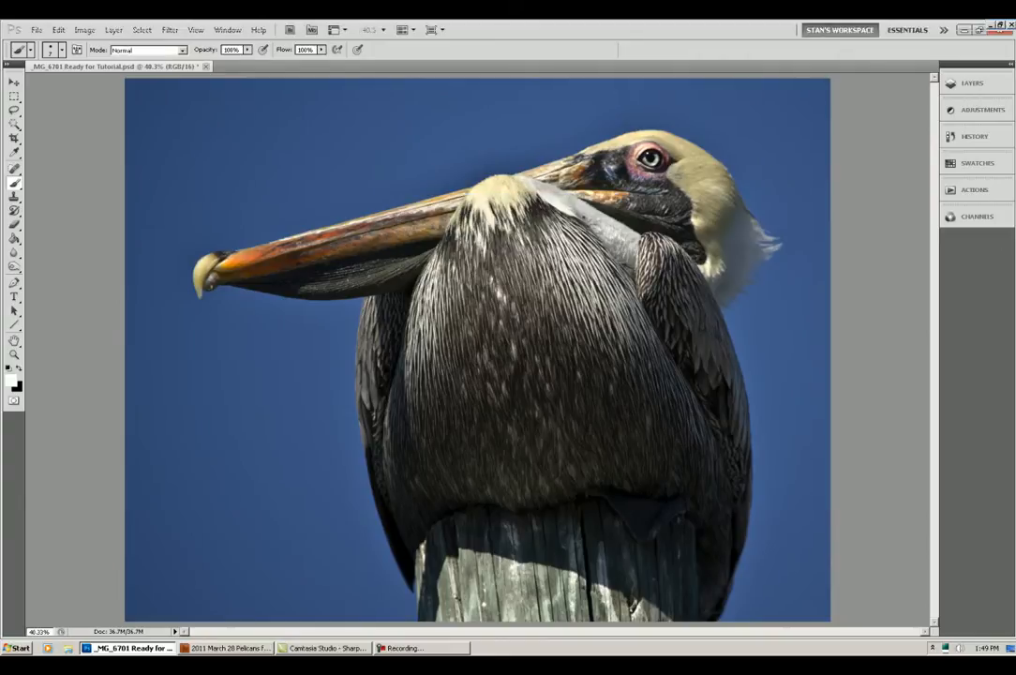
Step: Duplicate the Background layer and apply Unsharp Mask to the copy with amount 500%, radius 1.0 pixels and threshold 5 levels
{"action": "key", "text": "ctrl+j"}
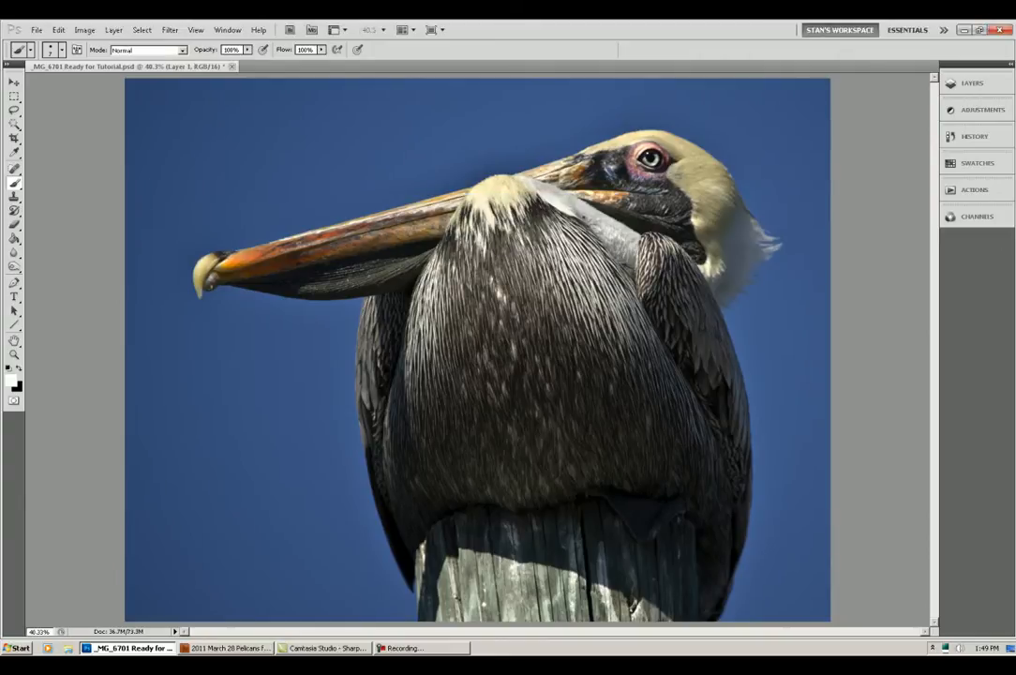
{"action": "left_click", "coordinate": [169, 29]}
{"action": "mouse_move", "coordinate": [190, 193]}
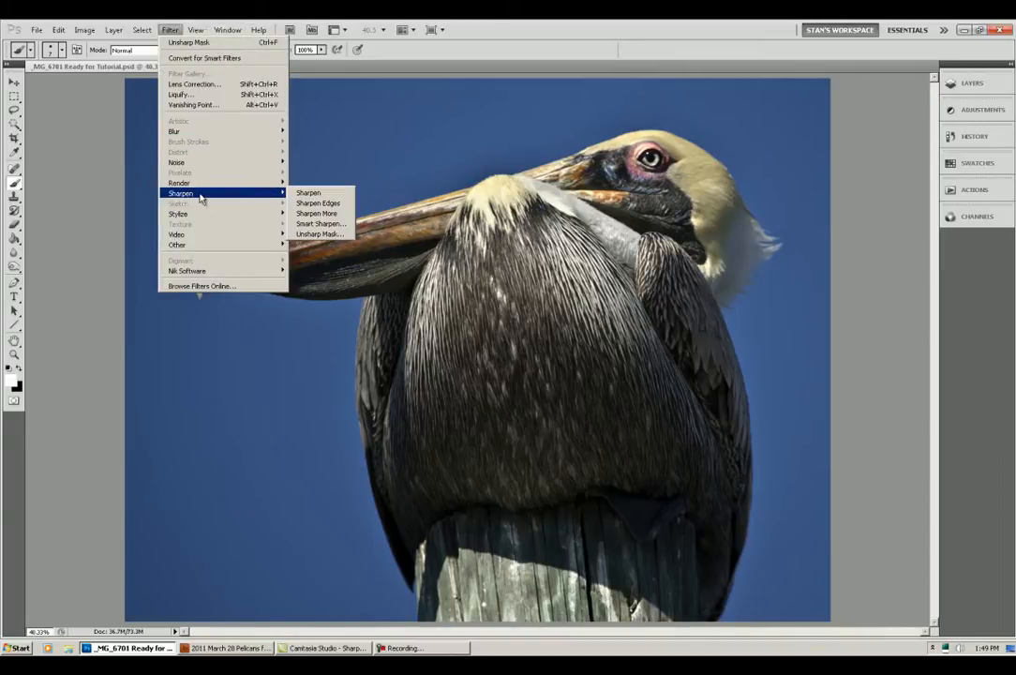
{"action": "left_click", "coordinate": [310, 233]}
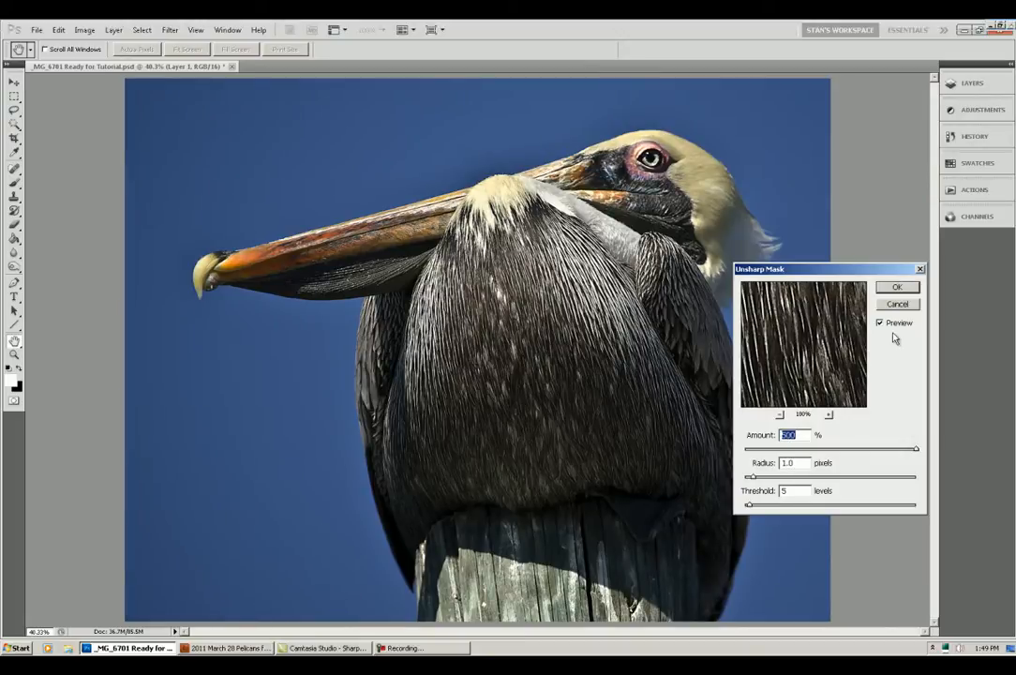
{"action": "left_click", "coordinate": [897, 288]}
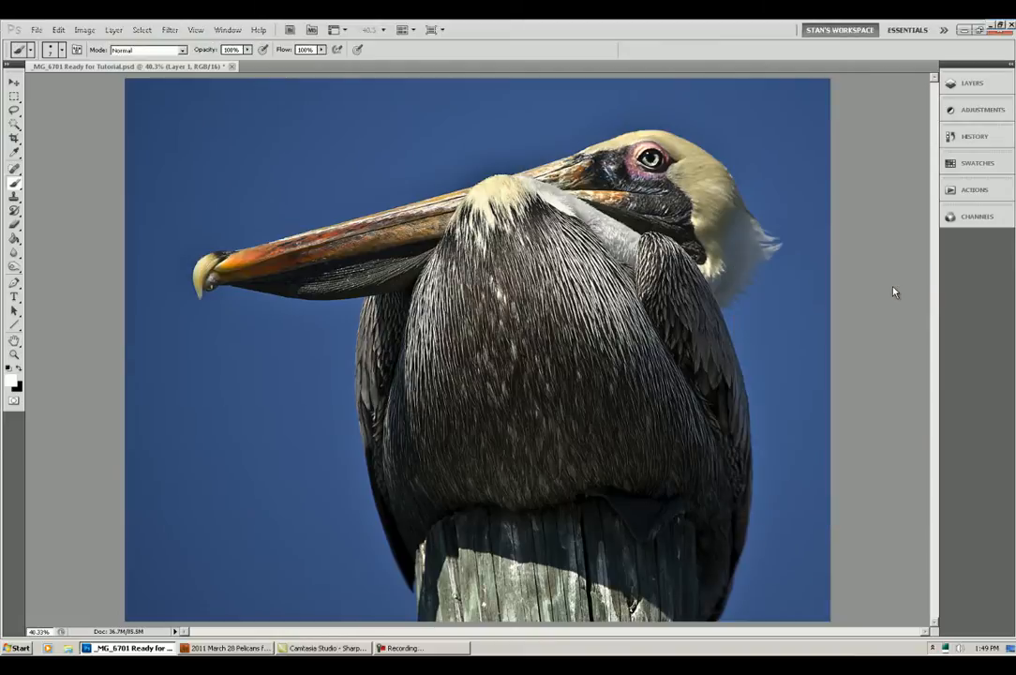
Step: Fade the Unsharp Mask effect using the Luminosity blend mode
{"action": "left_click", "coordinate": [56, 30]}
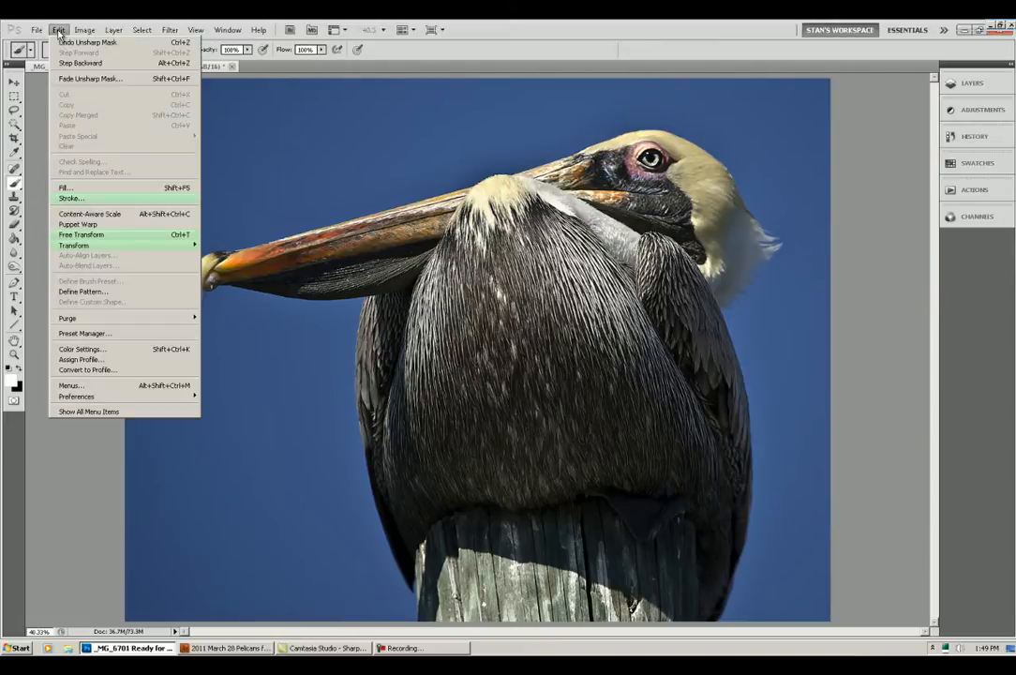
{"action": "left_click", "coordinate": [80, 79]}
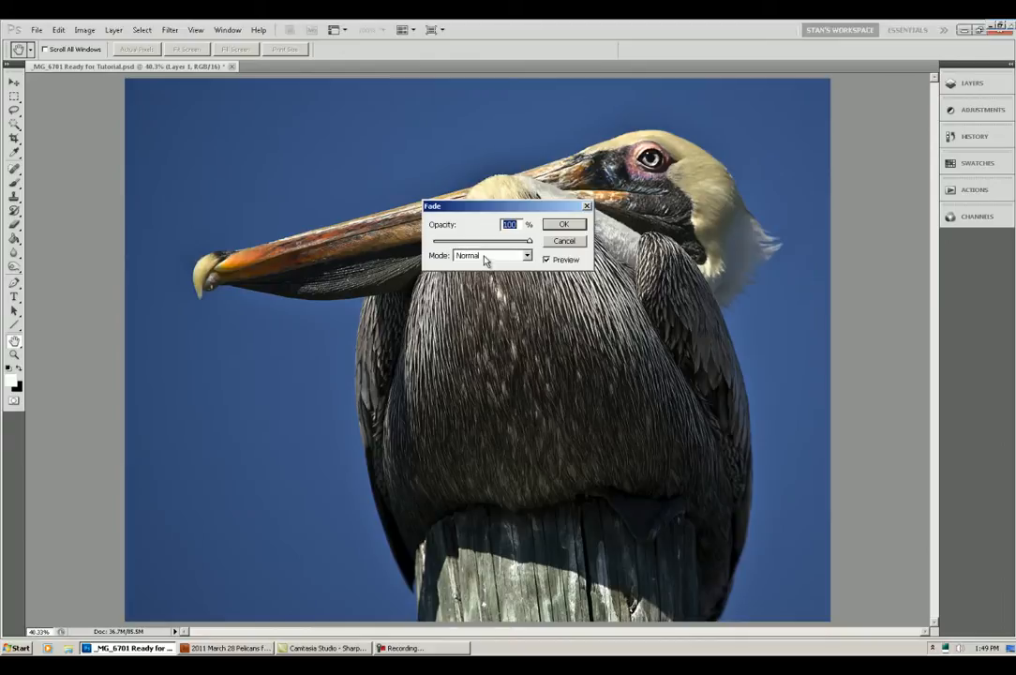
{"action": "left_click", "coordinate": [529, 257]}
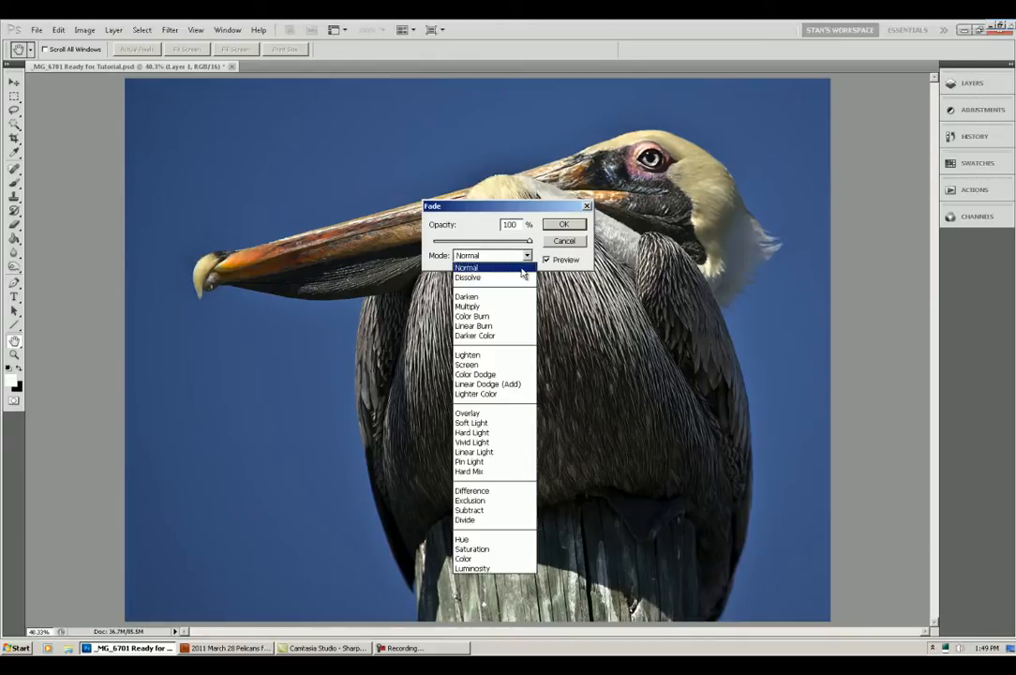
{"action": "left_click", "coordinate": [487, 566]}
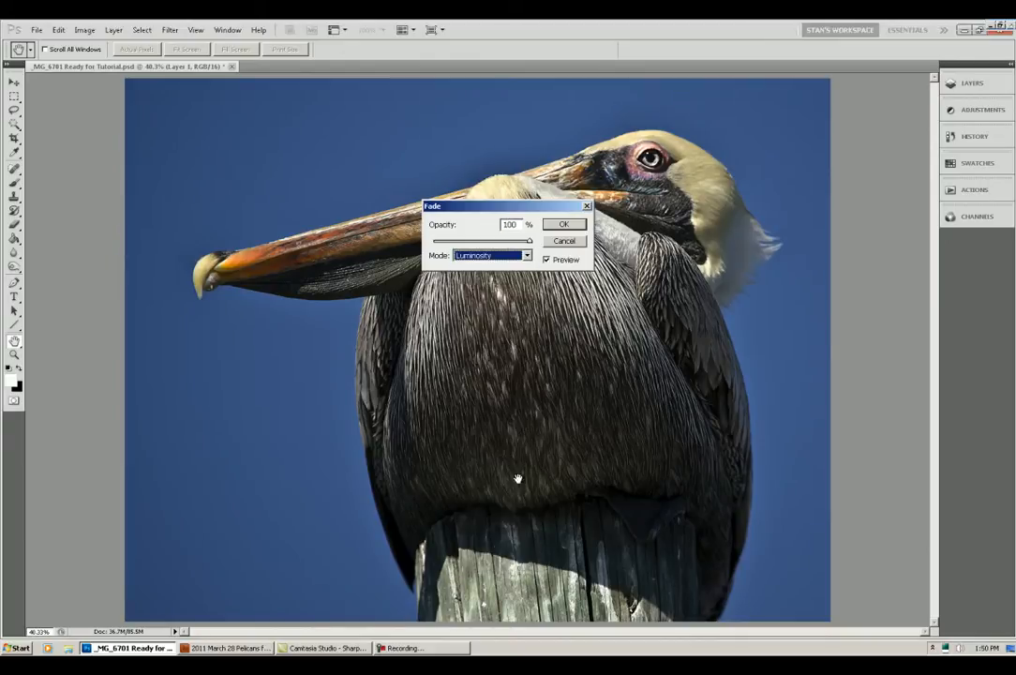
{"action": "left_click", "coordinate": [563, 224]}
{"action": "key", "text": "b"}
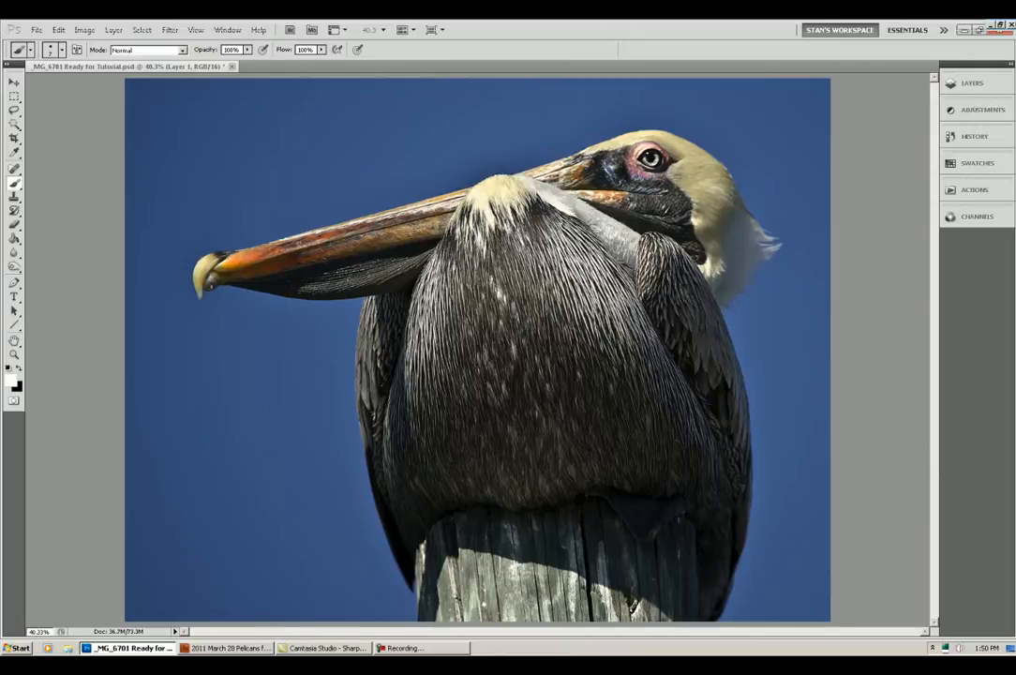
Step: Stop recording the Luminosity Sharpen action
{"action": "left_click", "coordinate": [227, 29]}
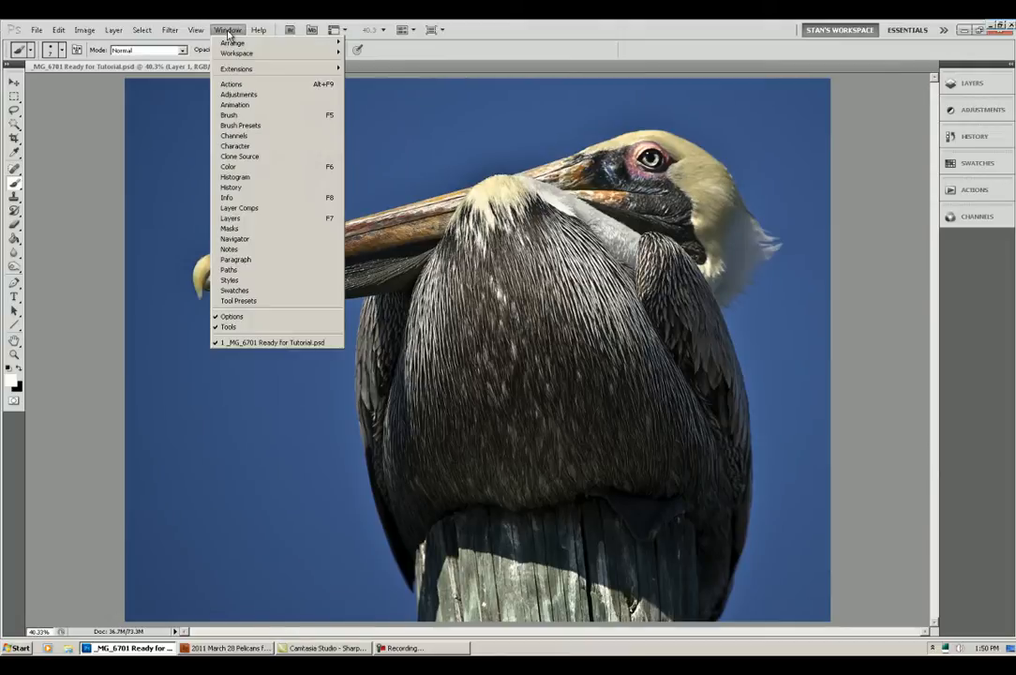
{"action": "left_click", "coordinate": [231, 84]}
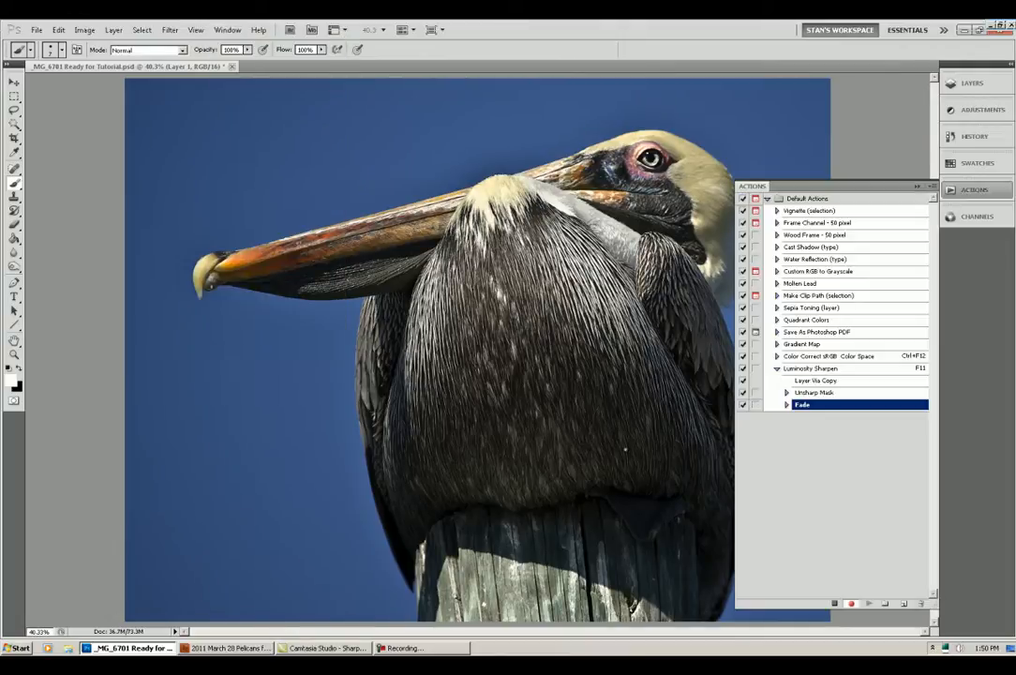
{"action": "left_click", "coordinate": [835, 604]}
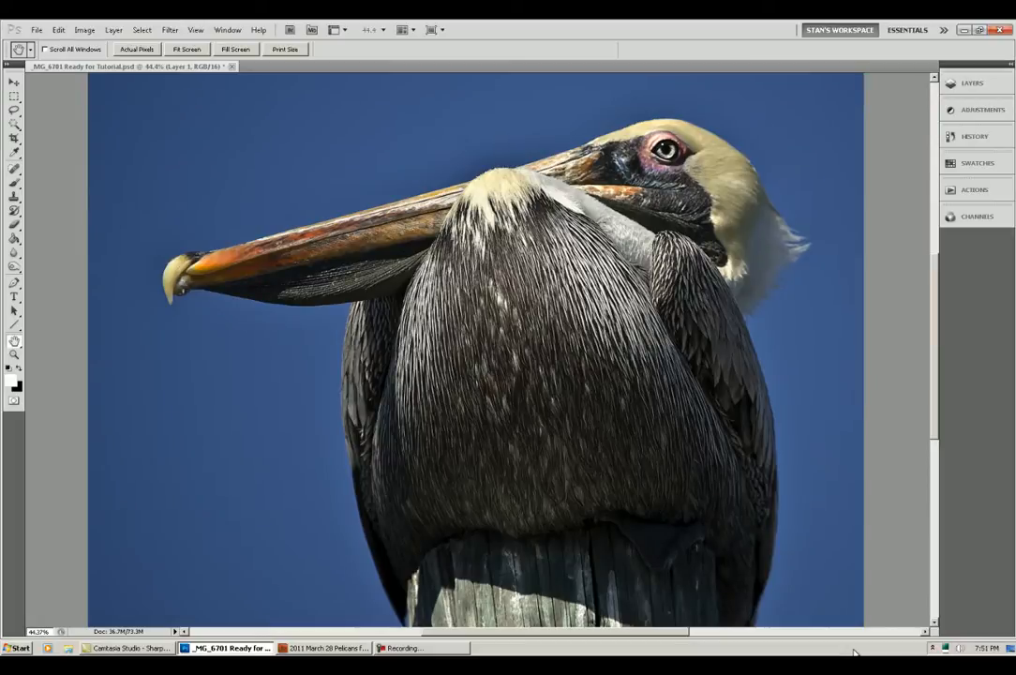
Step: Merge the sharpened Layer 1 down into the Background layer
{"action": "left_click", "coordinate": [975, 84]}
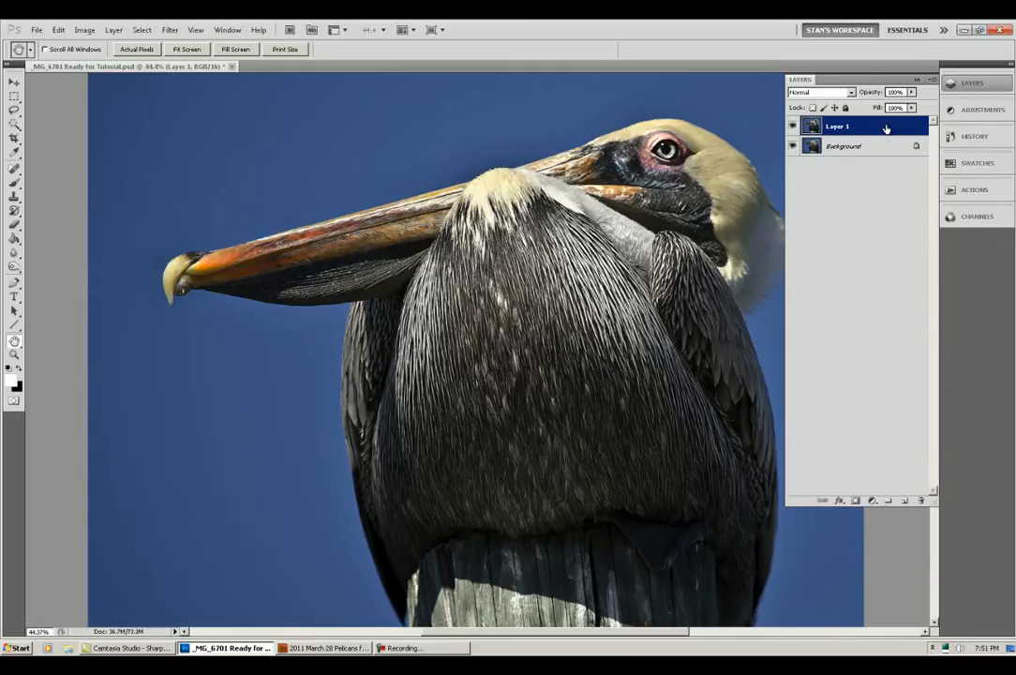
{"action": "key", "text": "ctrl+e"}
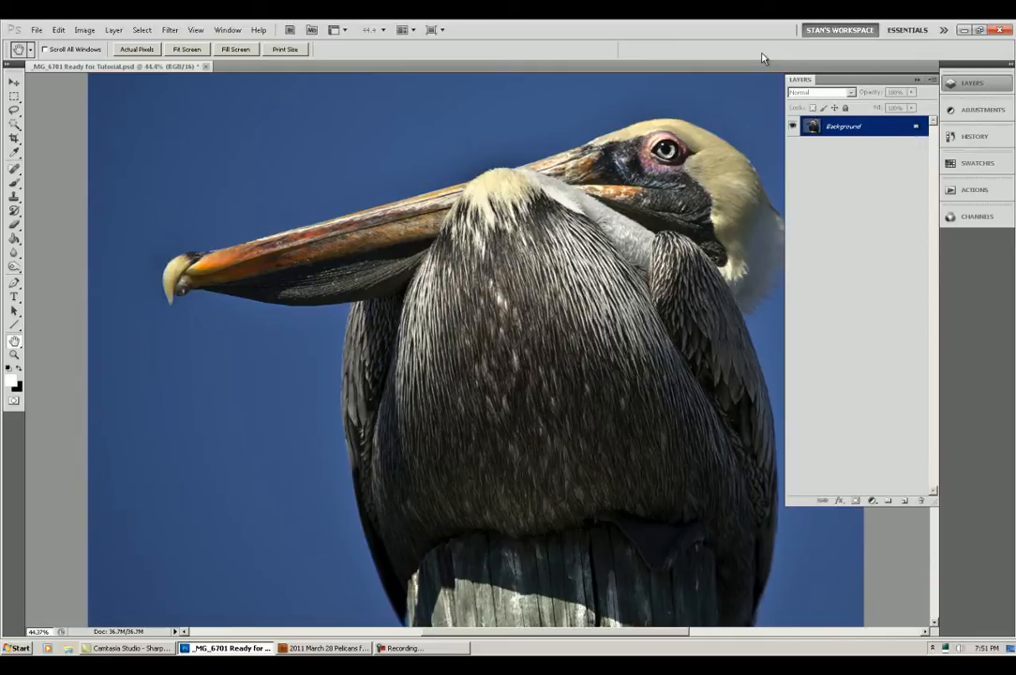
{"action": "key", "text": "ctrl+z"}
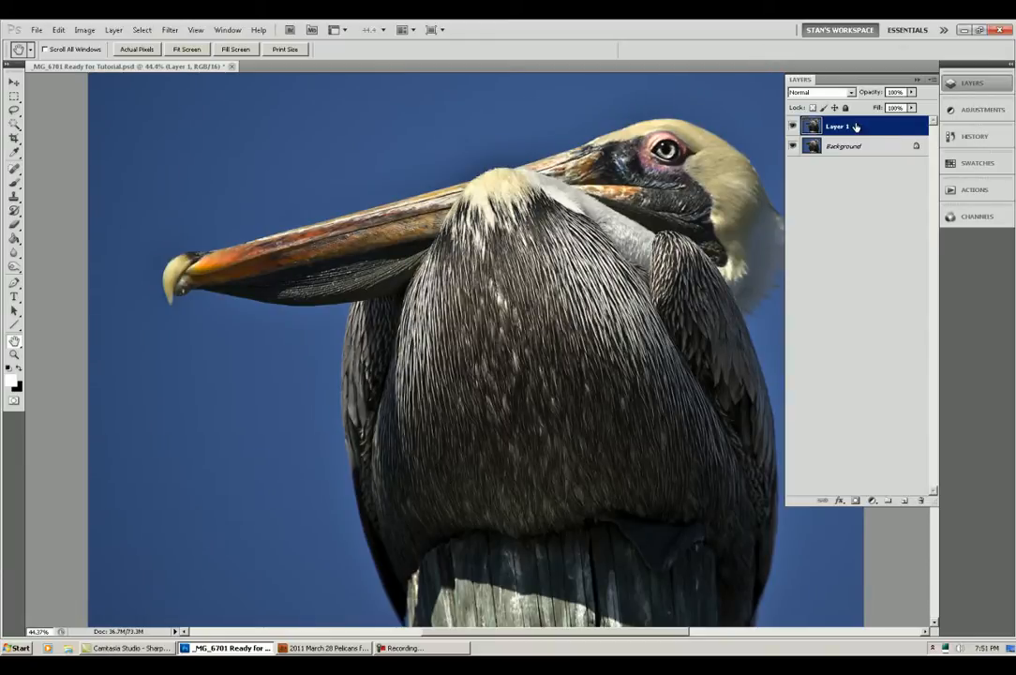
{"action": "key", "text": "ctrl+e"}
{"action": "left_click", "coordinate": [755, 58]}
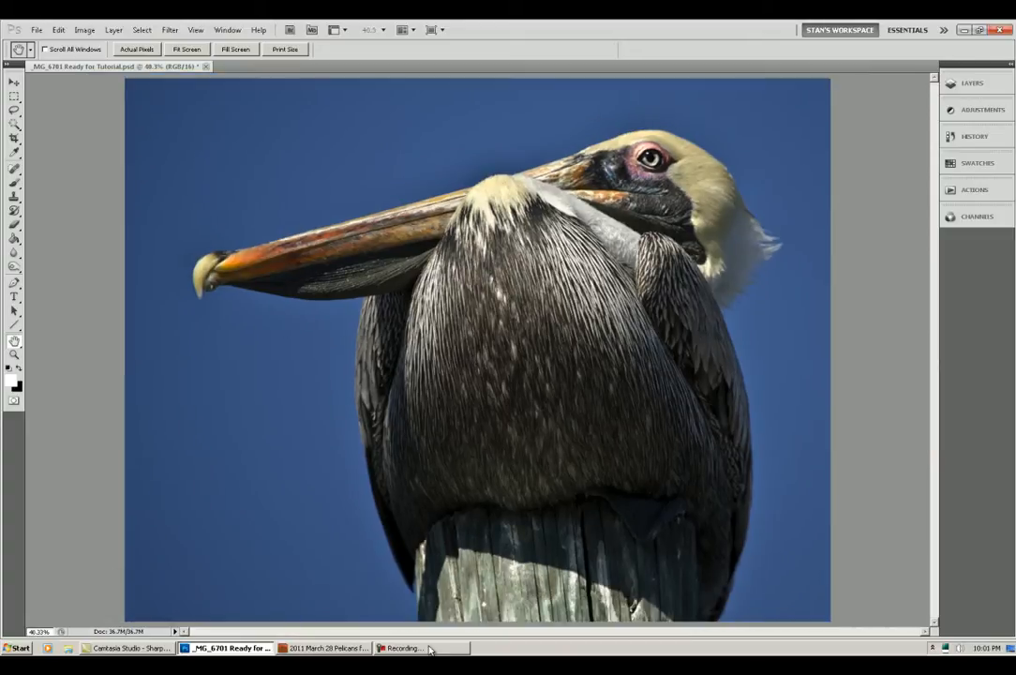
Step: Create a new action named "High Pass Sharpen" in the Default Actions set with function key F12 and start recording it
{"action": "left_click", "coordinate": [228, 31]}
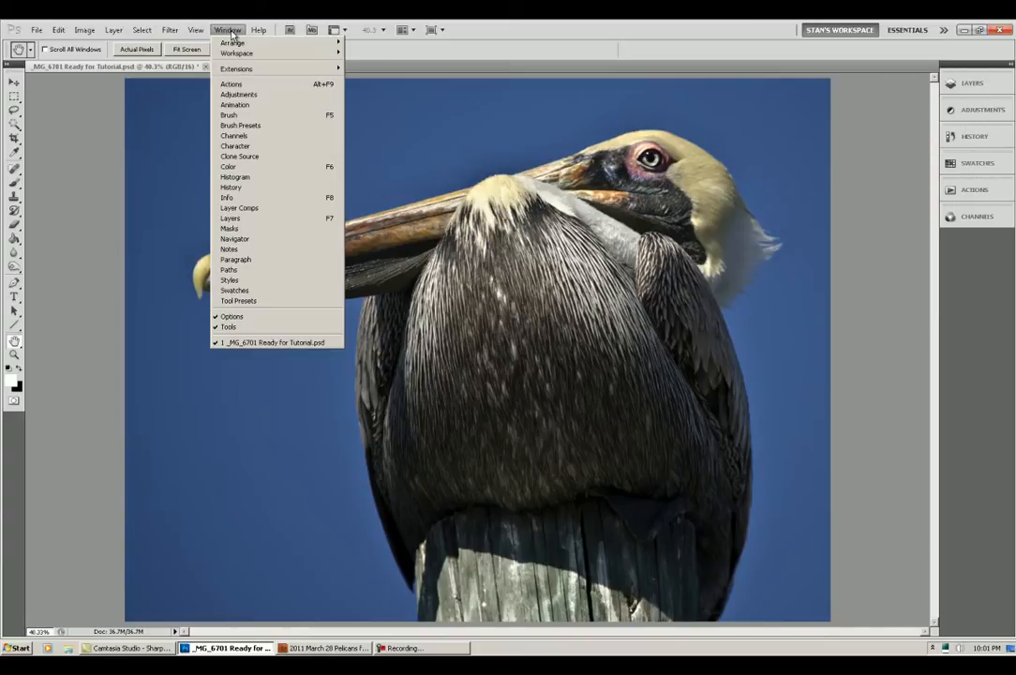
{"action": "left_click", "coordinate": [231, 84]}
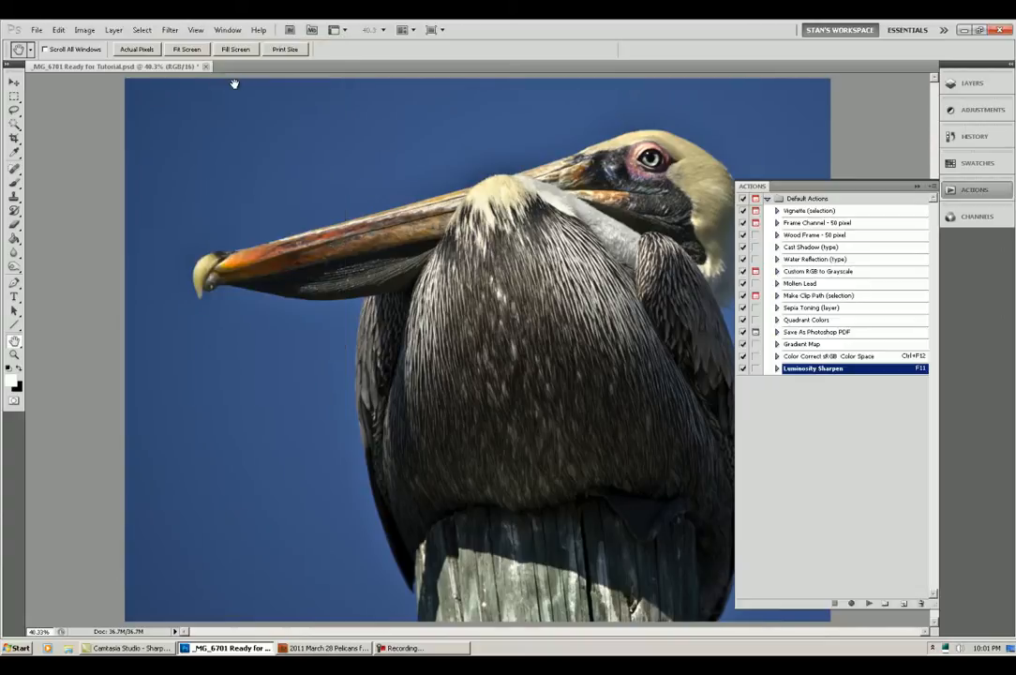
{"action": "left_click", "coordinate": [903, 603]}
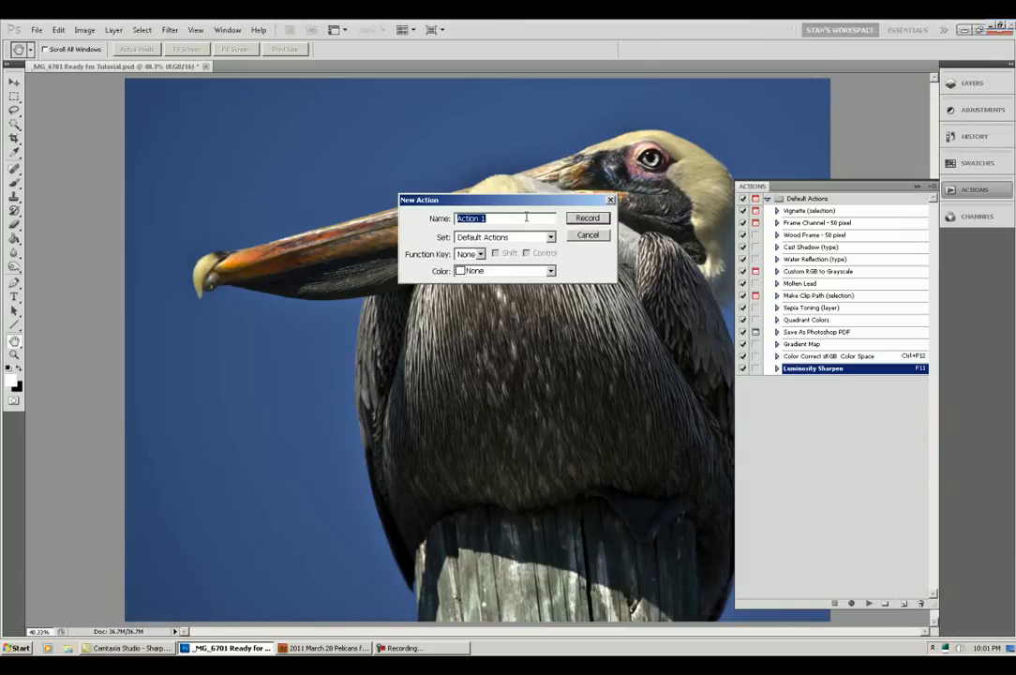
{"action": "type", "text": "High Pass Sharpen"}
{"action": "left_click", "coordinate": [479, 255]}
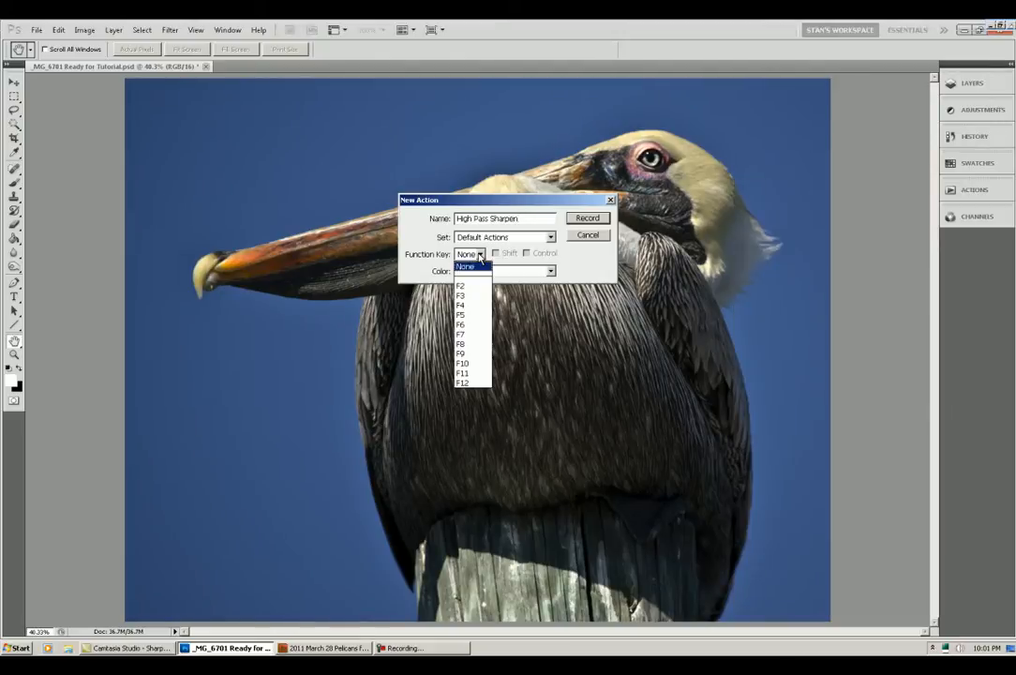
{"action": "left_click", "coordinate": [477, 383]}
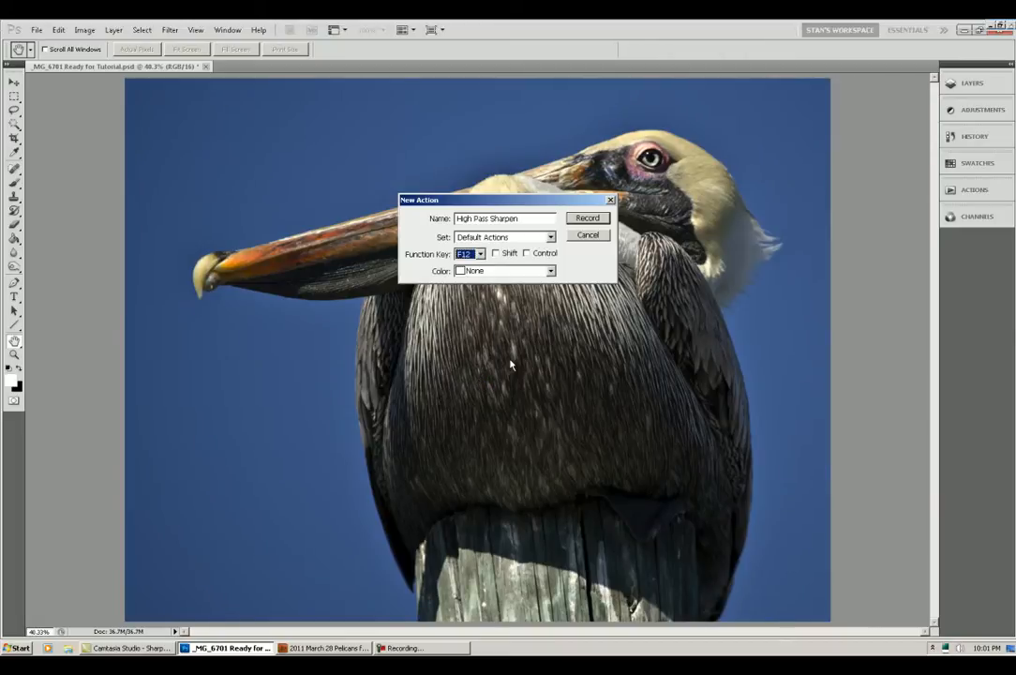
{"action": "left_click", "coordinate": [587, 221]}
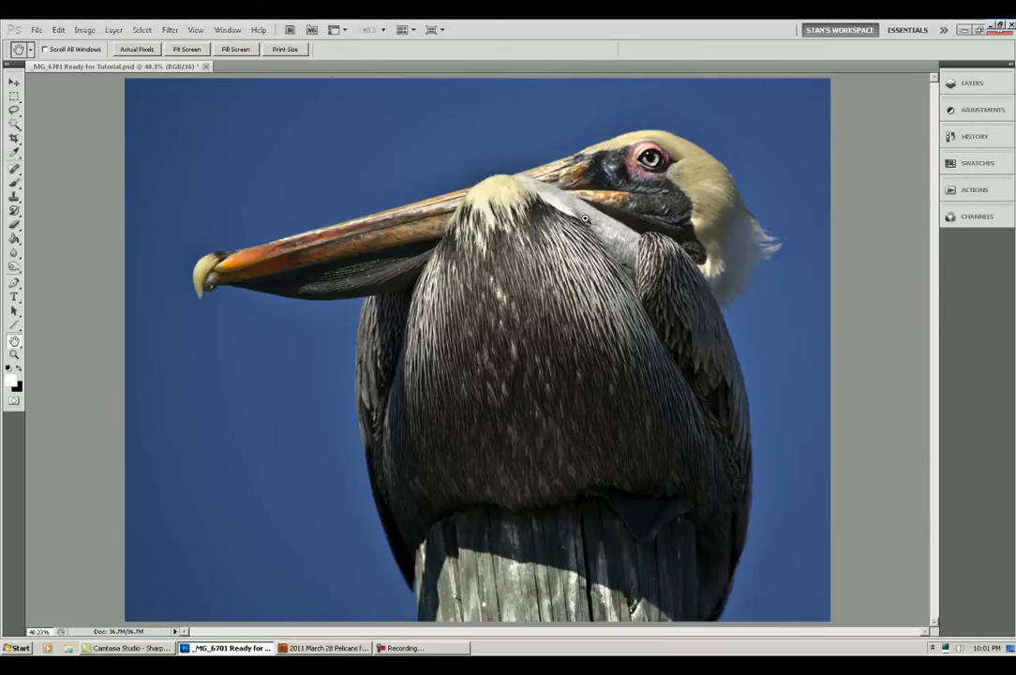
Step: Duplicate the Background layer and apply the High Pass filter to the copy with the preset radius
{"action": "key", "text": "ctrl+j"}
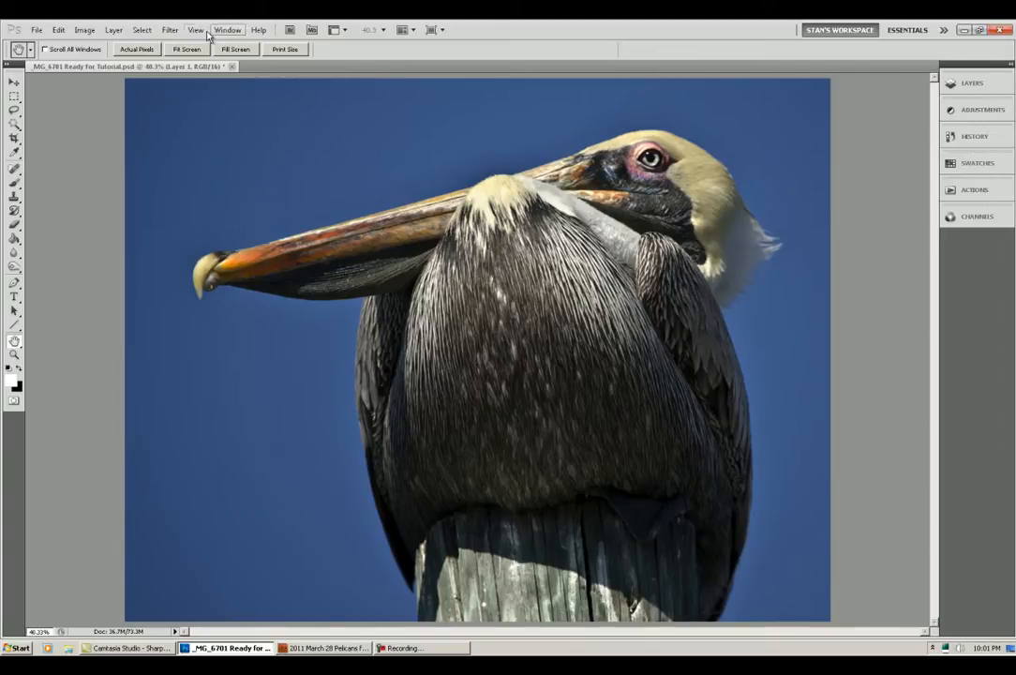
{"action": "left_click", "coordinate": [169, 31]}
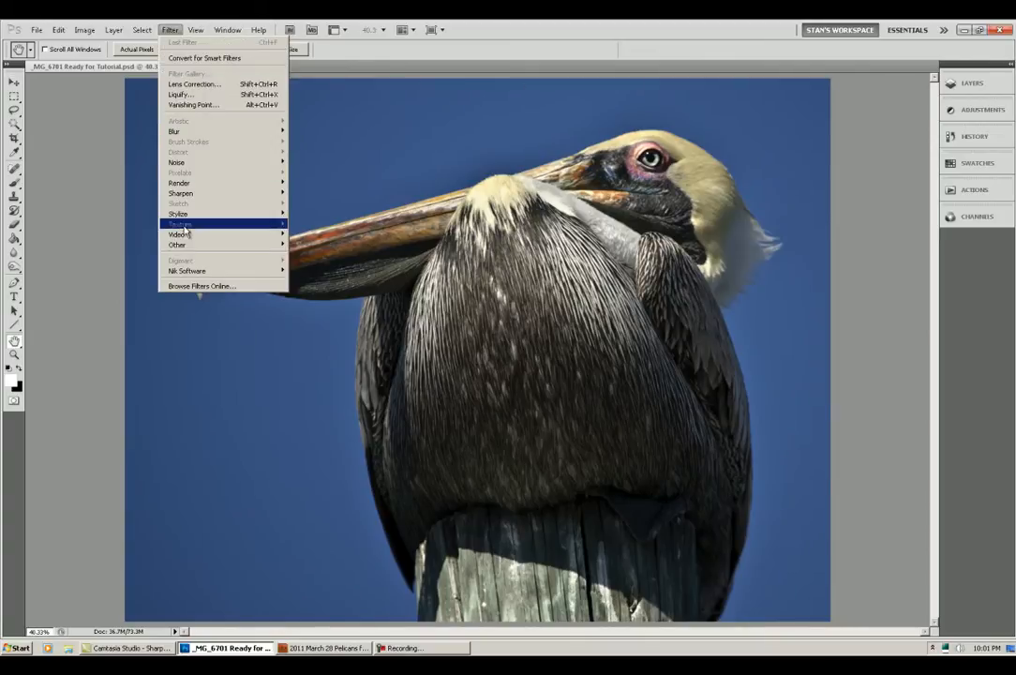
{"action": "mouse_move", "coordinate": [220, 244]}
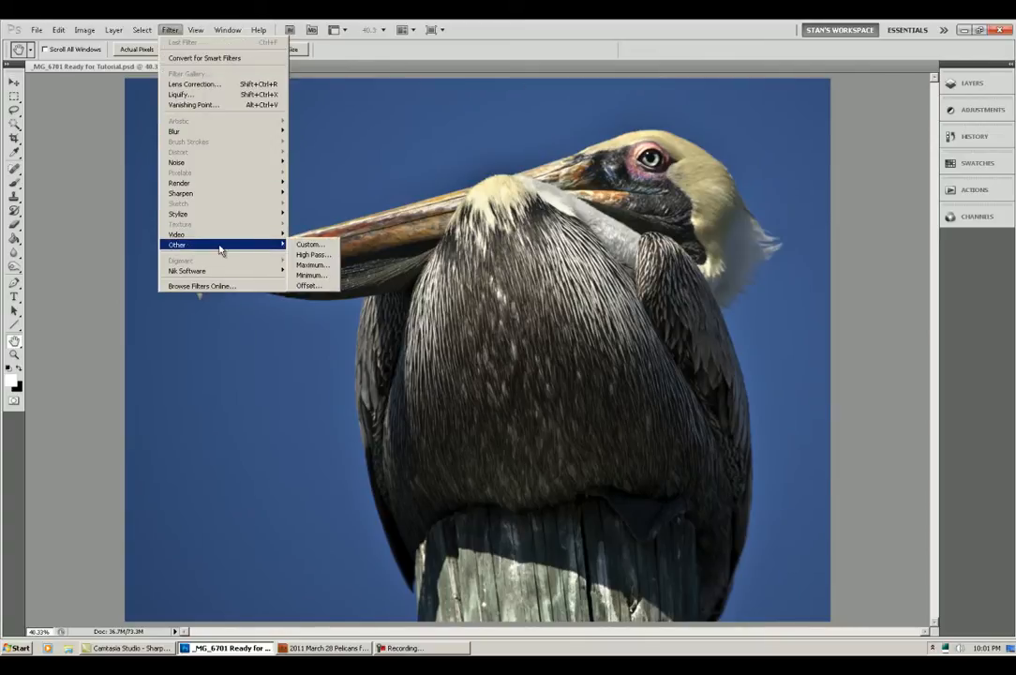
{"action": "left_click", "coordinate": [309, 254]}
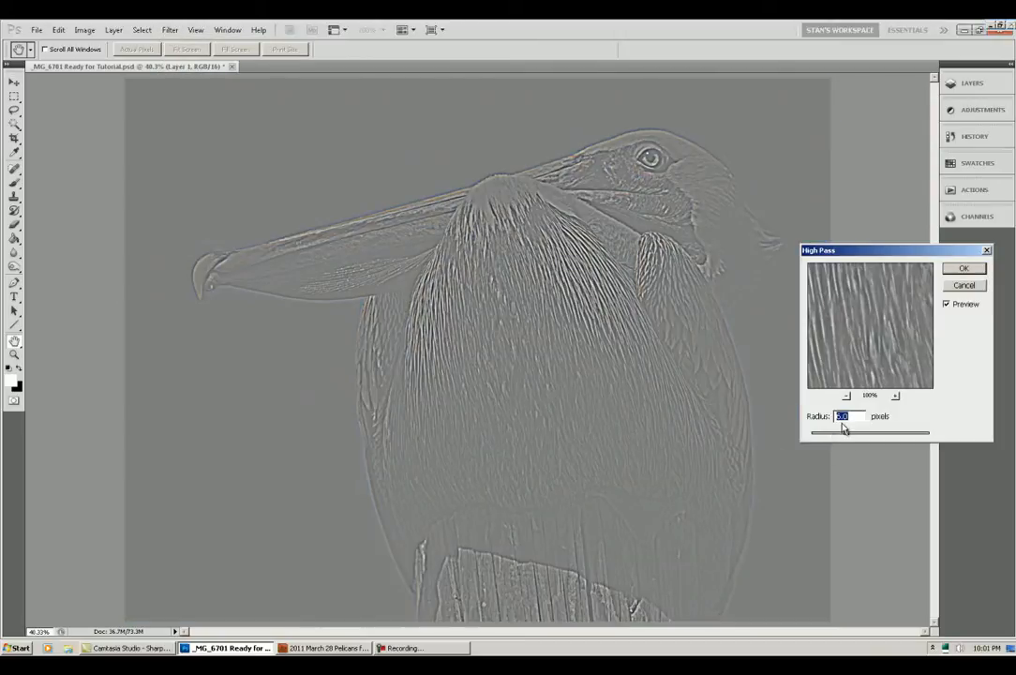
{"action": "left_click", "coordinate": [963, 269]}
Step: Fade the High Pass effect using the Hard Light blend mode
{"action": "left_click", "coordinate": [58, 31]}
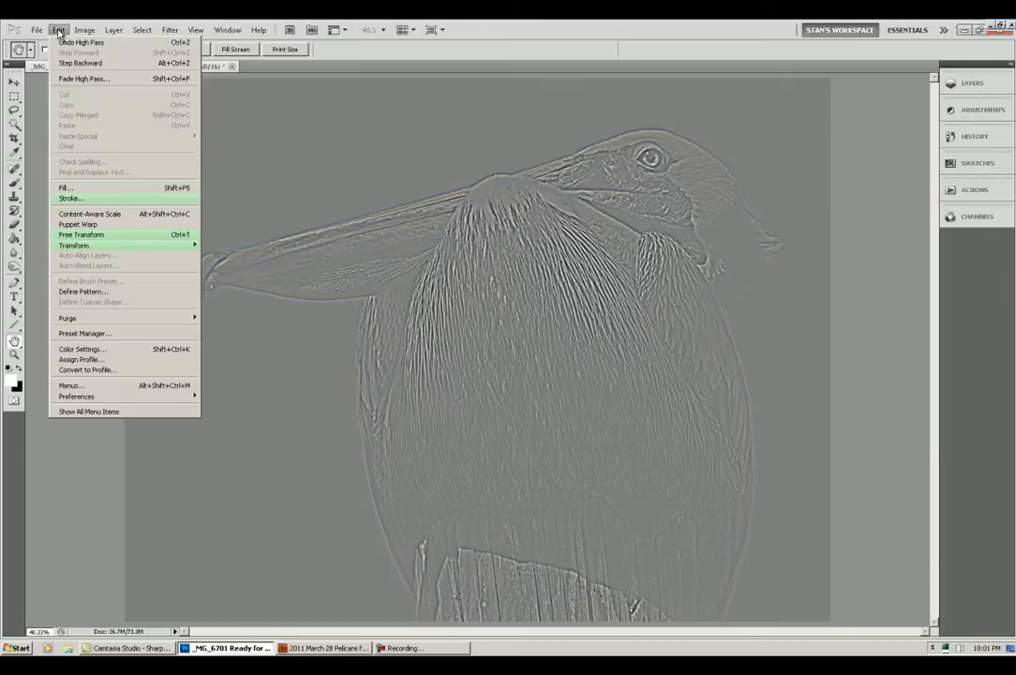
{"action": "left_click", "coordinate": [68, 82]}
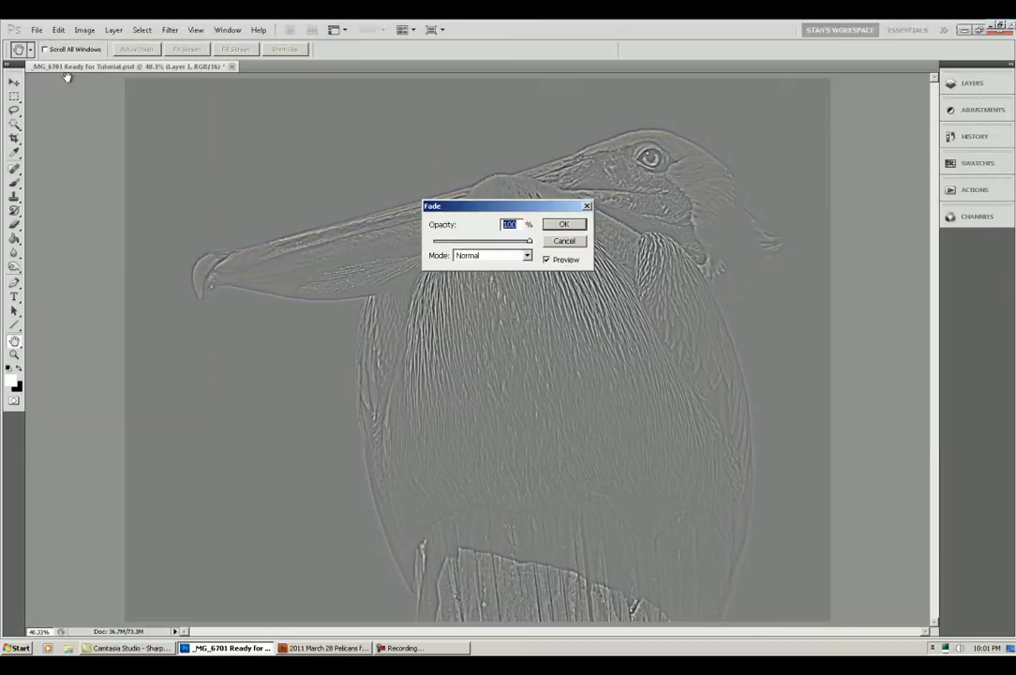
{"action": "left_click", "coordinate": [526, 256]}
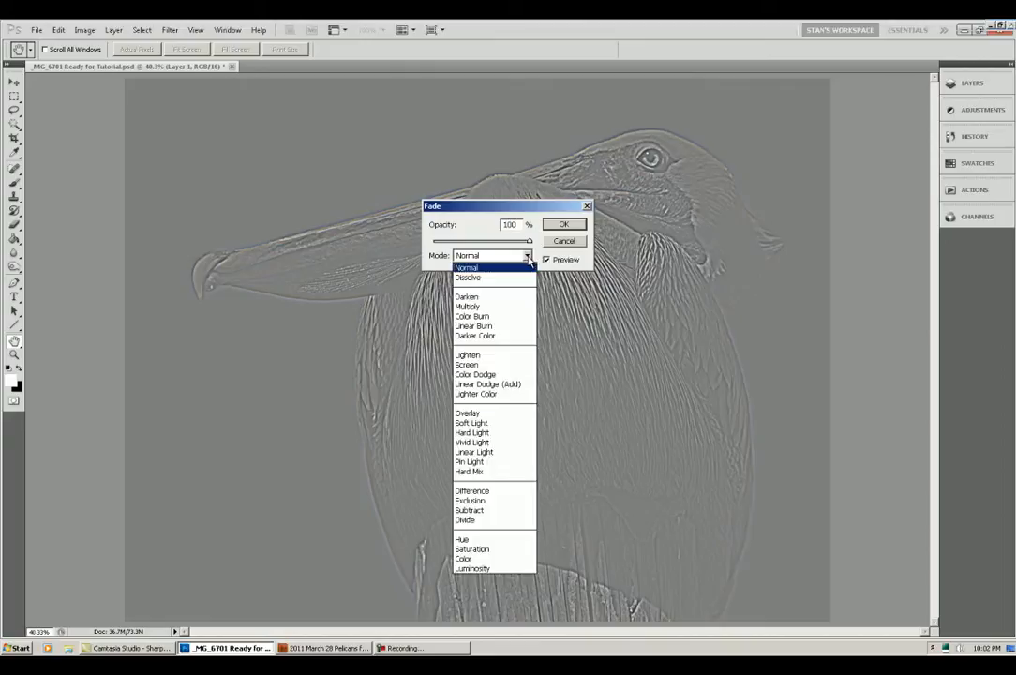
{"action": "left_click", "coordinate": [482, 432]}
{"action": "left_click", "coordinate": [562, 224]}
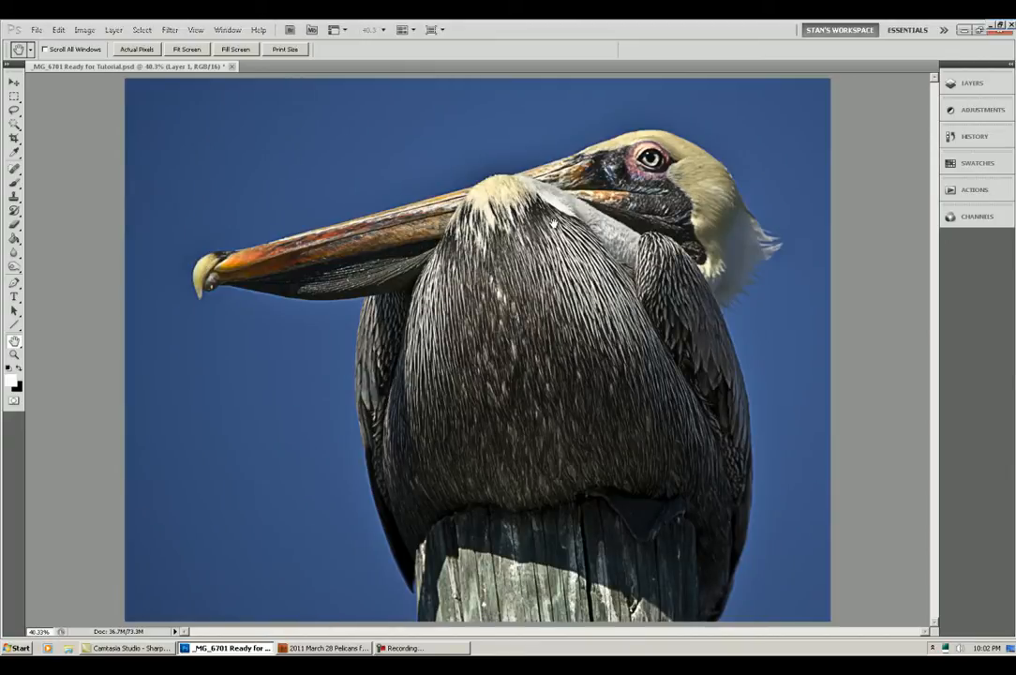
Step: Show the Actions panel, then merge Layer 1 down into the Background layer
{"action": "left_click", "coordinate": [230, 33]}
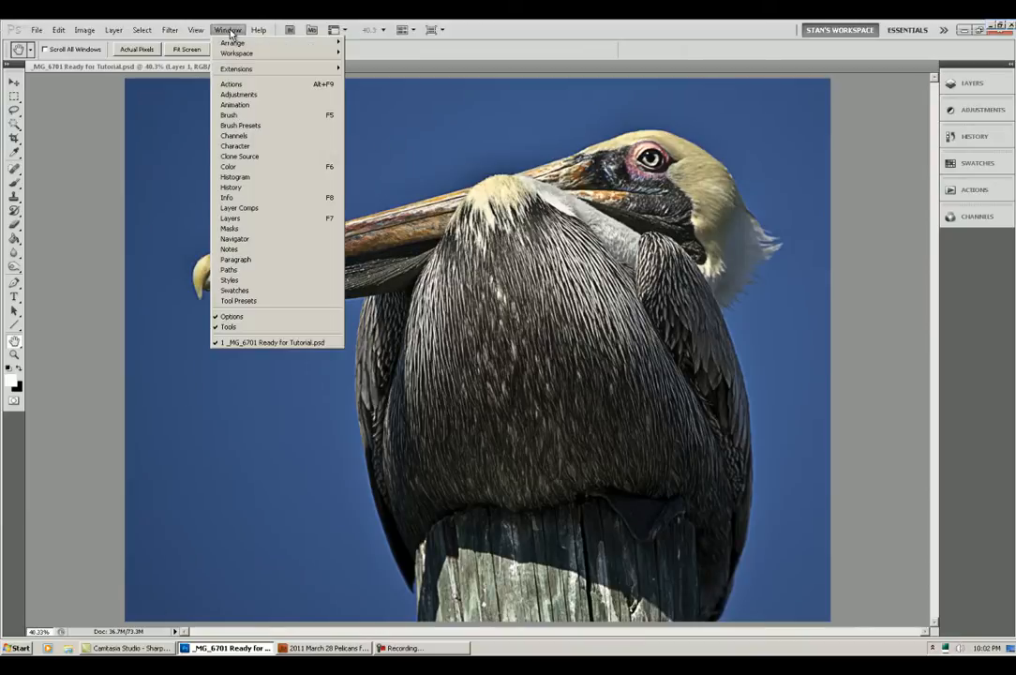
{"action": "left_click", "coordinate": [230, 83]}
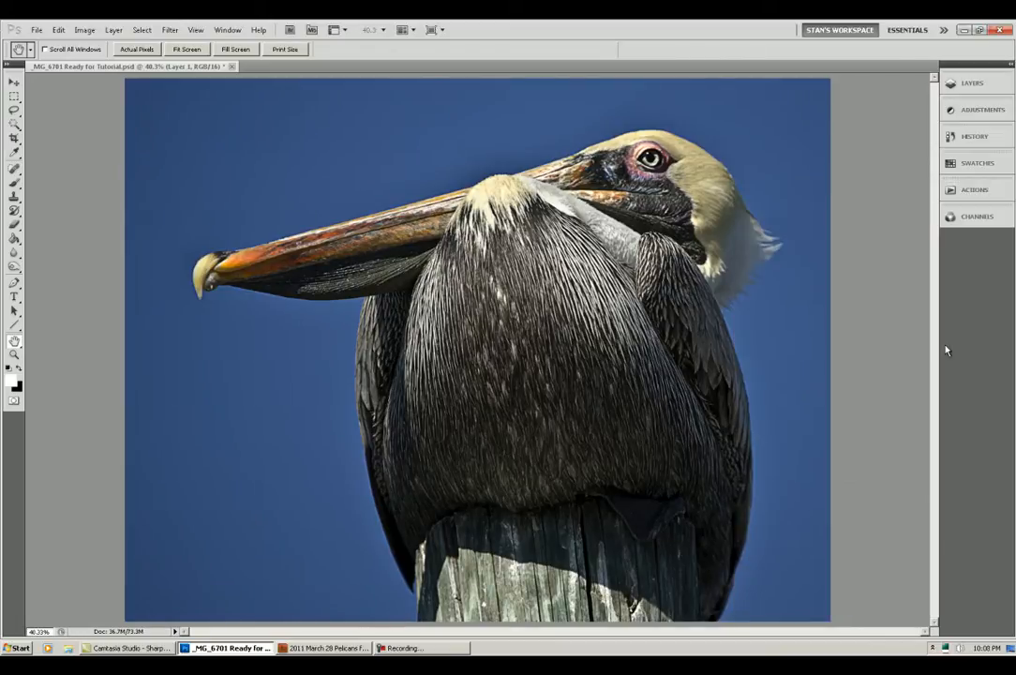
{"action": "left_click", "coordinate": [972, 82]}
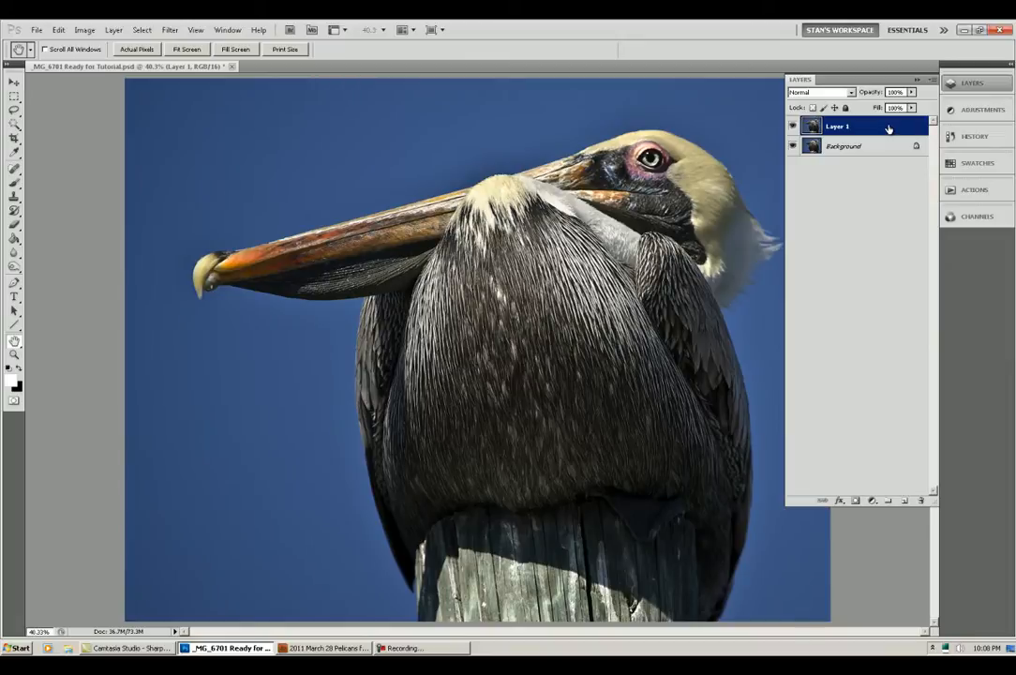
{"action": "key", "text": "ctrl+e"}
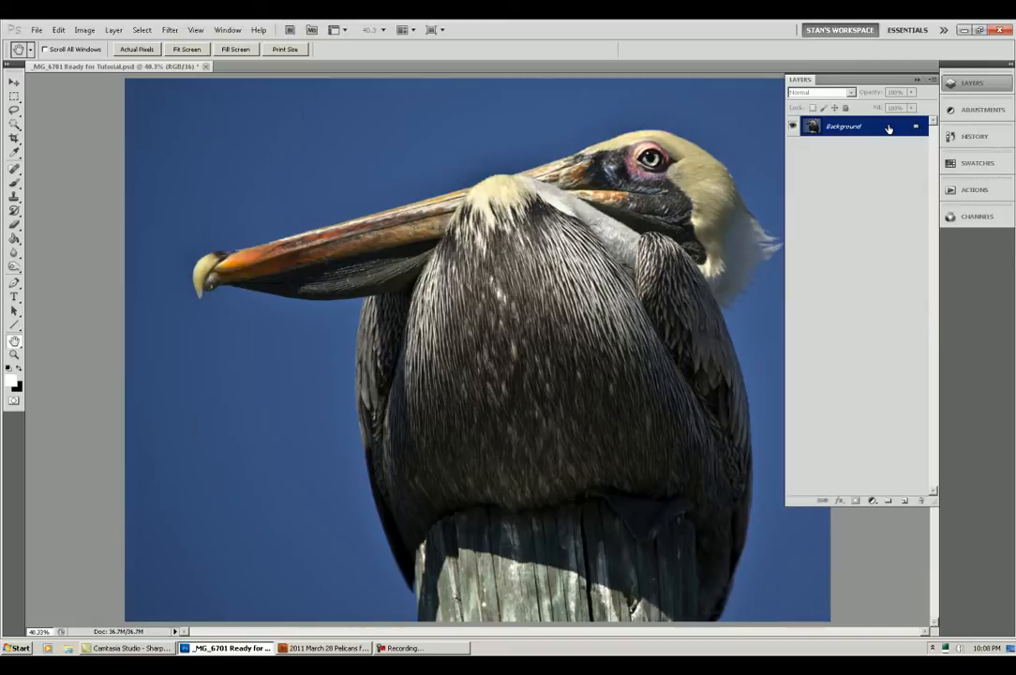
{"action": "key", "text": "ctrl+z"}
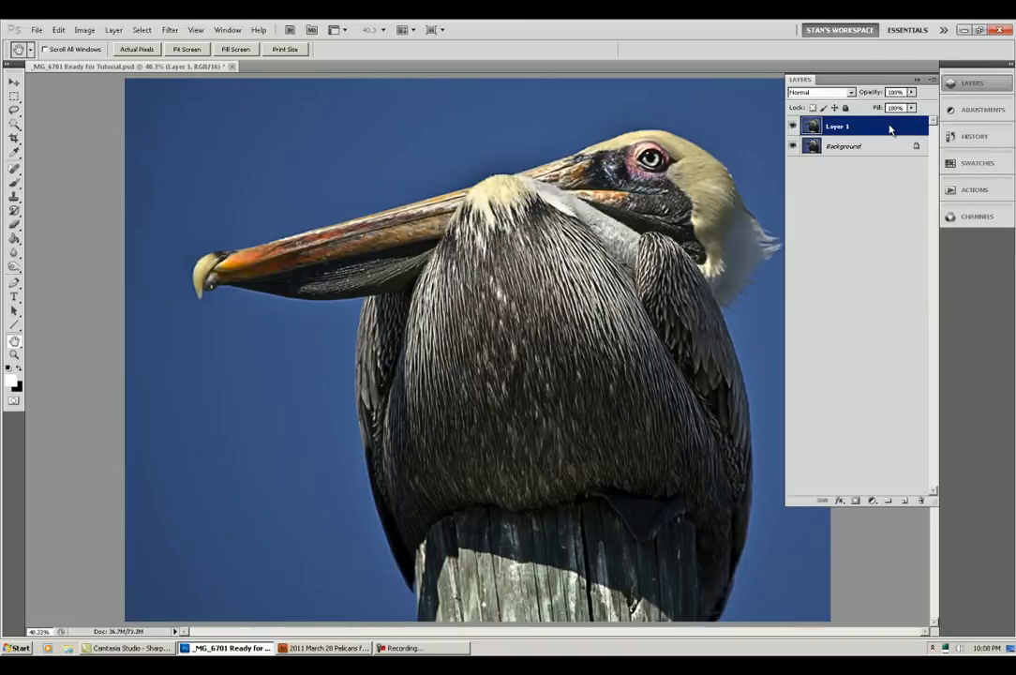
{"action": "key", "text": "ctrl+z"}
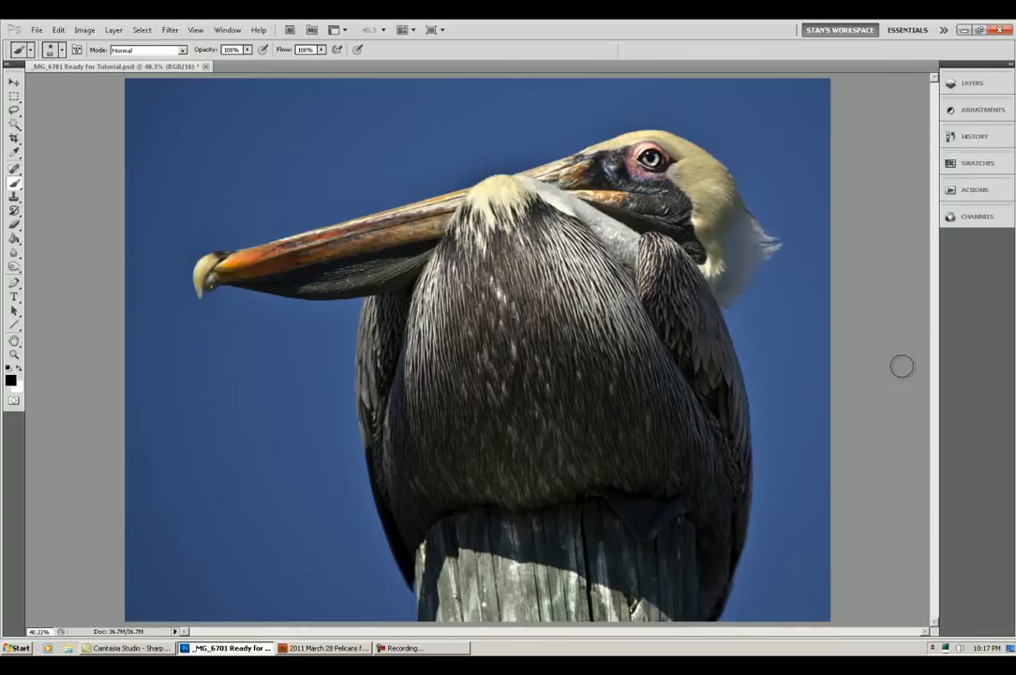
Step: Create a sharpened duplicate of the Background layer and hide it with a black layer mask
{"action": "key", "text": "ctrl+j"}
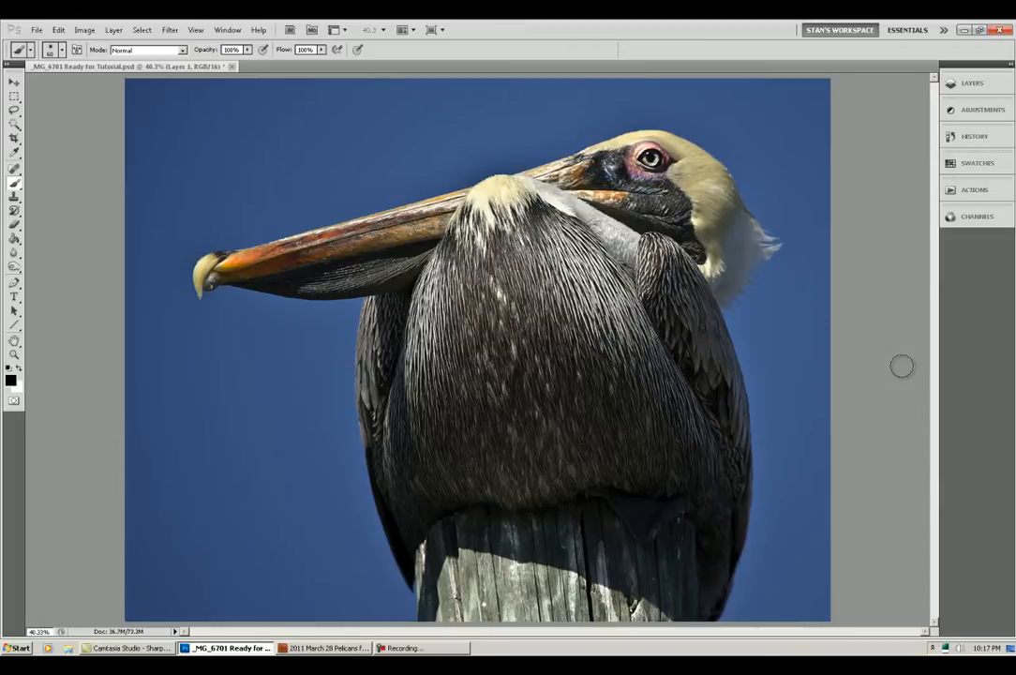
{"action": "key", "text": "x"}
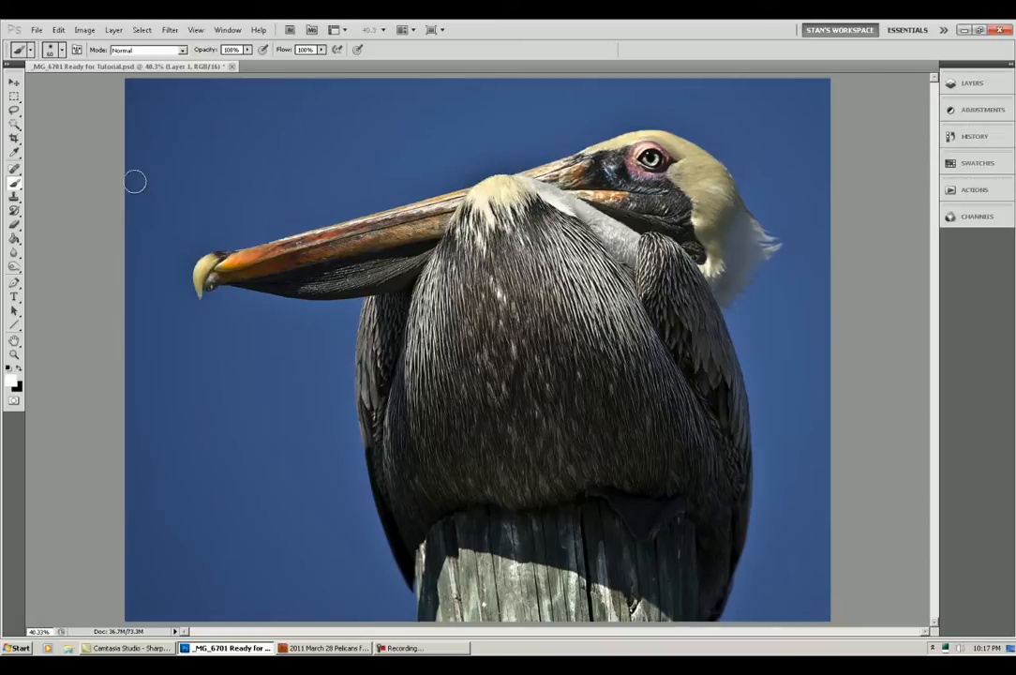
{"action": "left_click", "coordinate": [56, 49]}
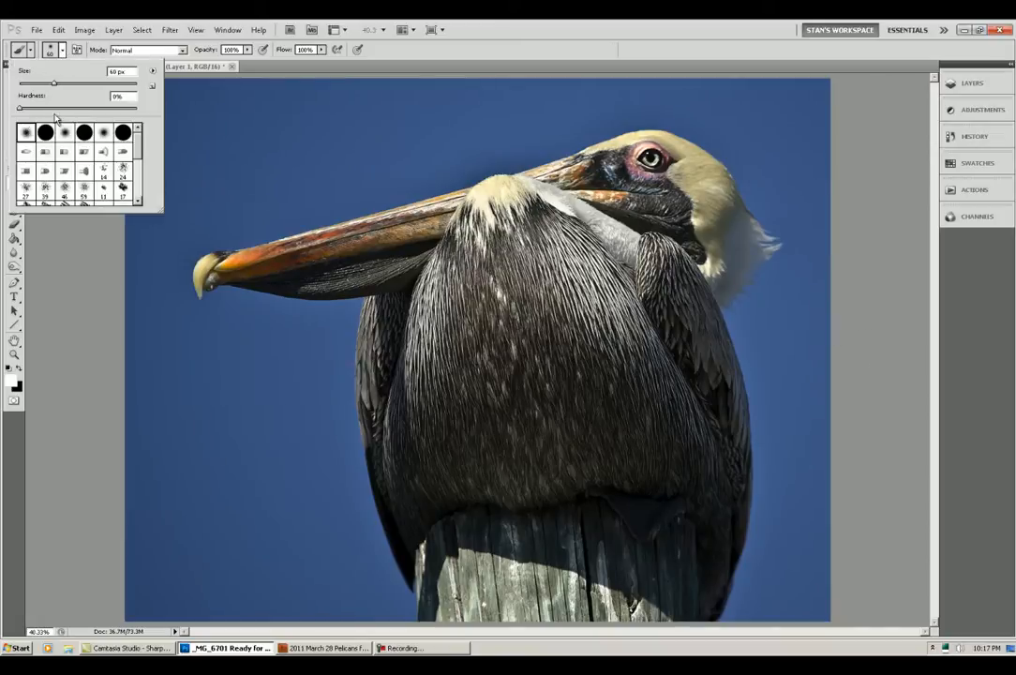
{"action": "left_click", "coordinate": [378, 49]}
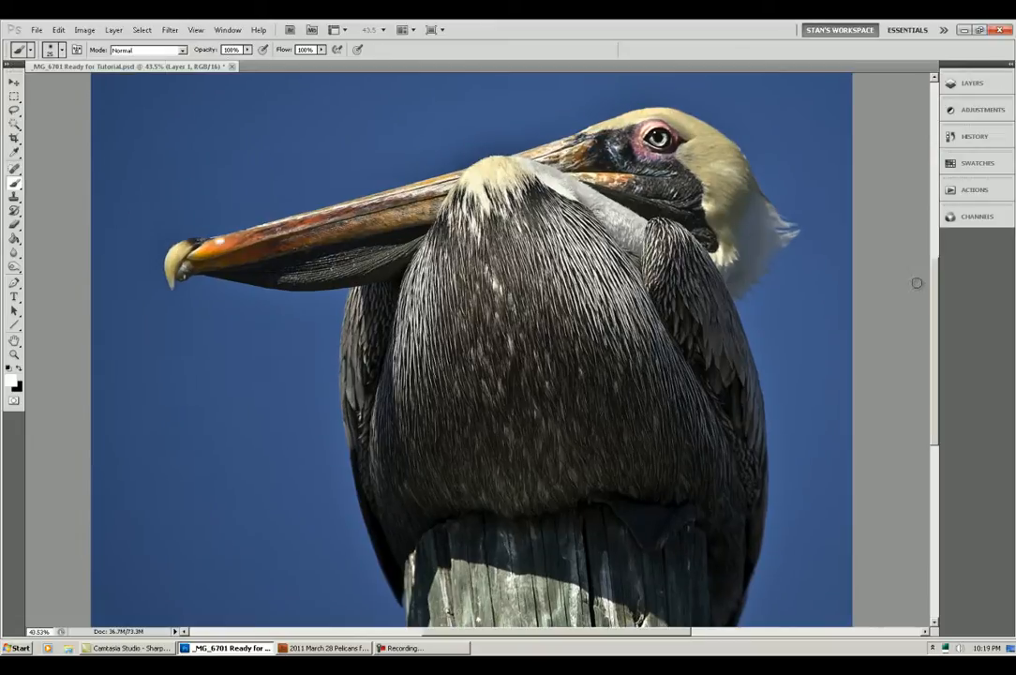
{"action": "left_click", "coordinate": [965, 84]}
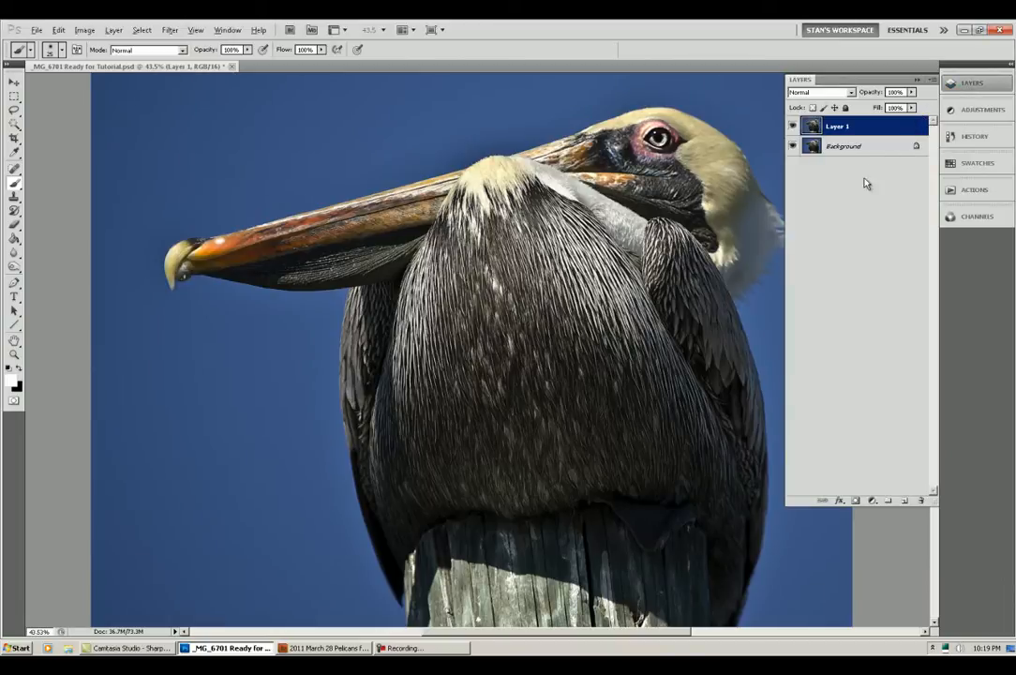
{"action": "left_click", "coordinate": [855, 501]}
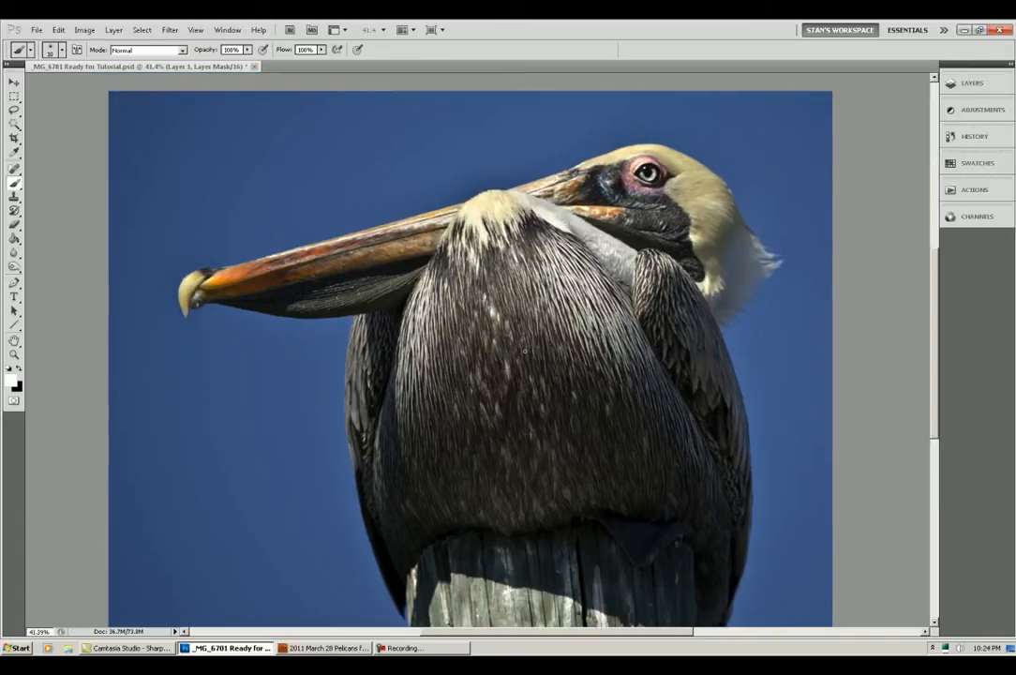
Step: Paint a thin white outline around the pelican on Layer 1's mask with a small soft brush
{"action": "key", "text": "ctrl+plus"}
{"action": "key", "text": "ctrl+plus"}
{"action": "key", "text": "ctrl+plus"}
{"action": "key", "text": "ctrl+plus"}
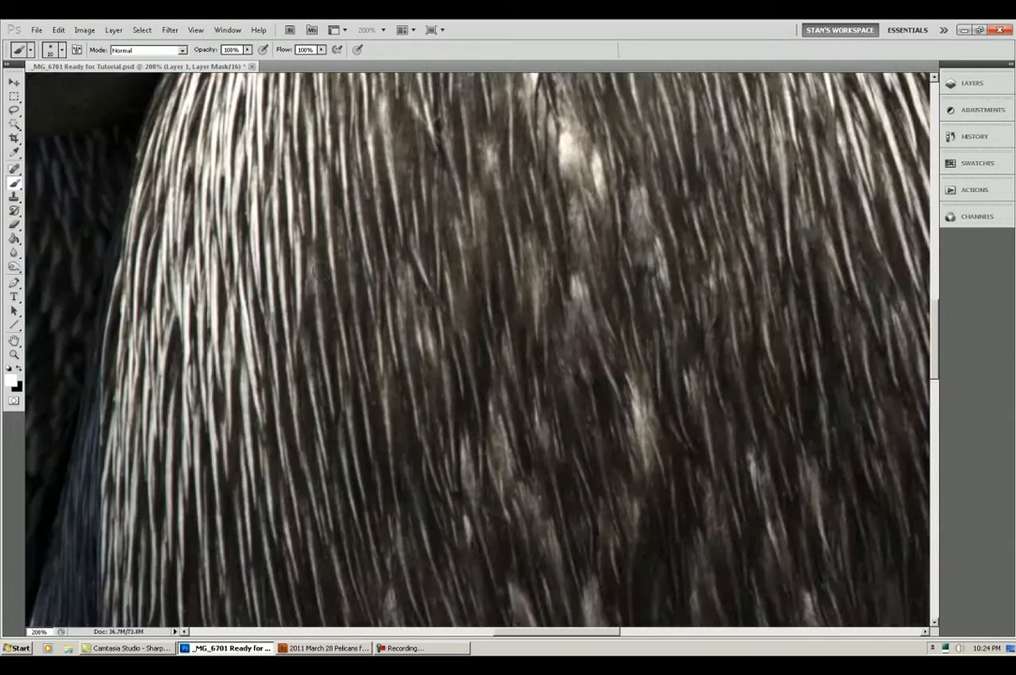
{"action": "left_click_drag", "start_coordinate": [168, 187], "coordinate": [881, 585]}
{"action": "mouse_move", "coordinate": [28, 372]}
{"action": "left_mouse_down"}
{"action": "mouse_move", "coordinate": [352, 395]}
{"action": "mouse_move", "coordinate": [429, 353]}
{"action": "left_mouse_up"}
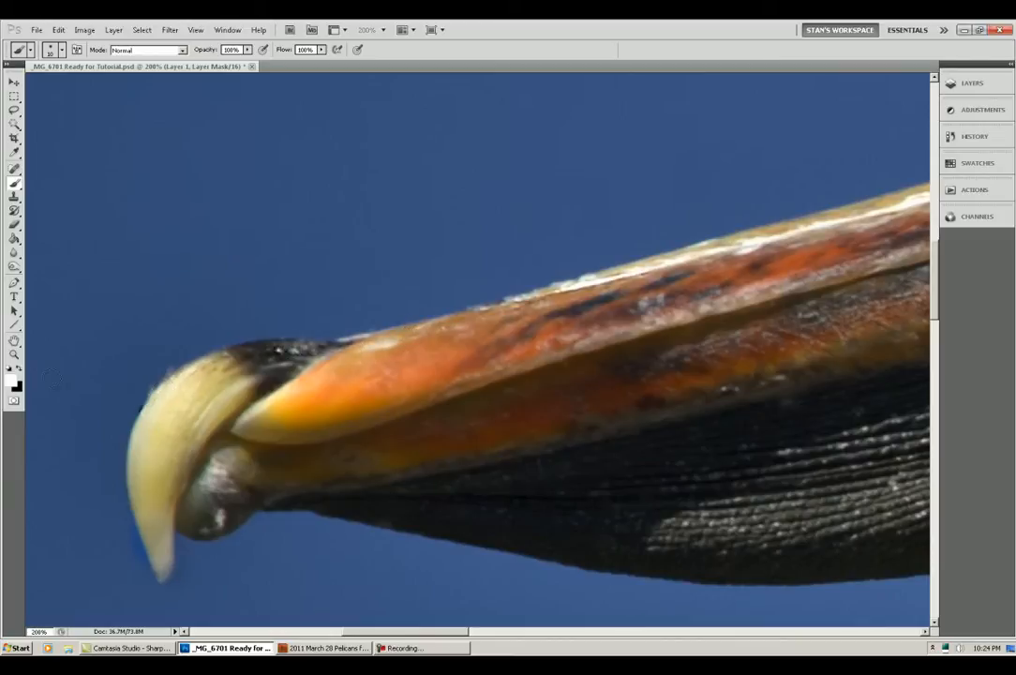
{"action": "left_click_drag", "start_coordinate": [158, 454], "coordinate": [291, 424]}
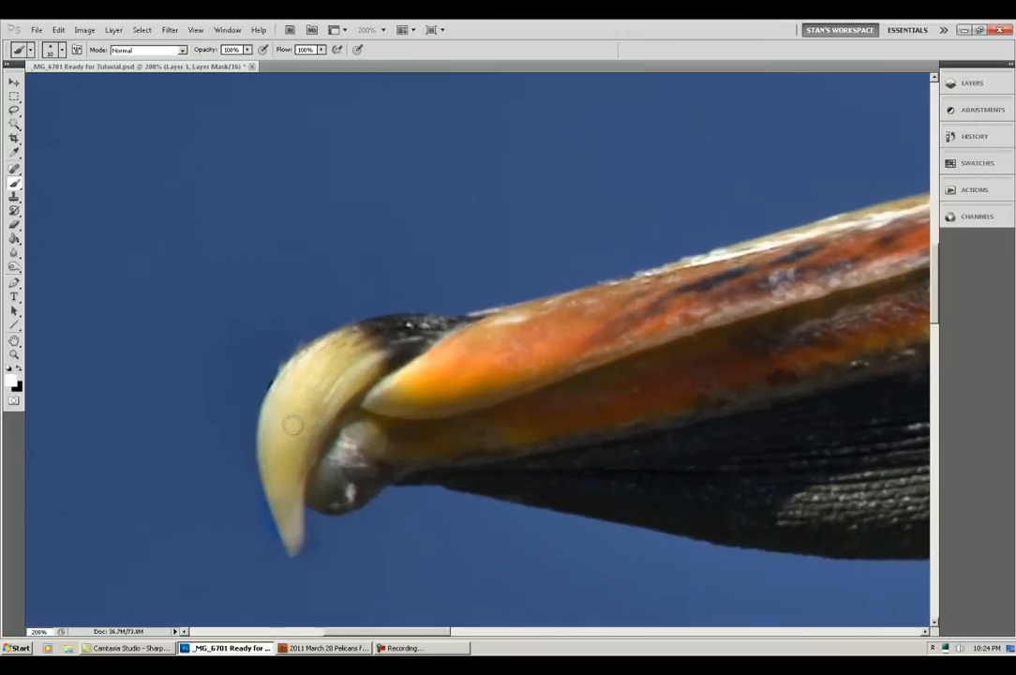
{"action": "key", "text": "x"}
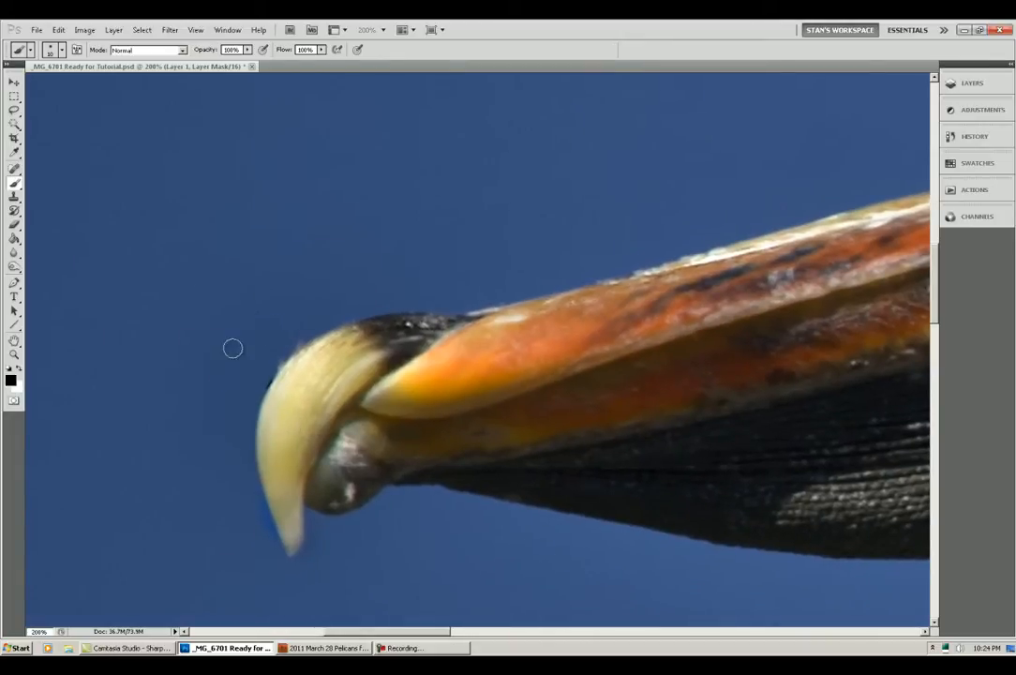
{"action": "key", "text": "x"}
{"action": "mouse_move", "coordinate": [292, 371]}
{"action": "left_mouse_down"}
{"action": "mouse_move", "coordinate": [266, 437]}
{"action": "mouse_move", "coordinate": [283, 544]}
{"action": "mouse_move", "coordinate": [300, 494]}
{"action": "mouse_move", "coordinate": [417, 474]}
{"action": "mouse_move", "coordinate": [389, 476]}
{"action": "mouse_move", "coordinate": [437, 475]}
{"action": "mouse_move", "coordinate": [746, 540]}
{"action": "mouse_move", "coordinate": [853, 547]}
{"action": "mouse_move", "coordinate": [865, 536]}
{"action": "left_mouse_up"}
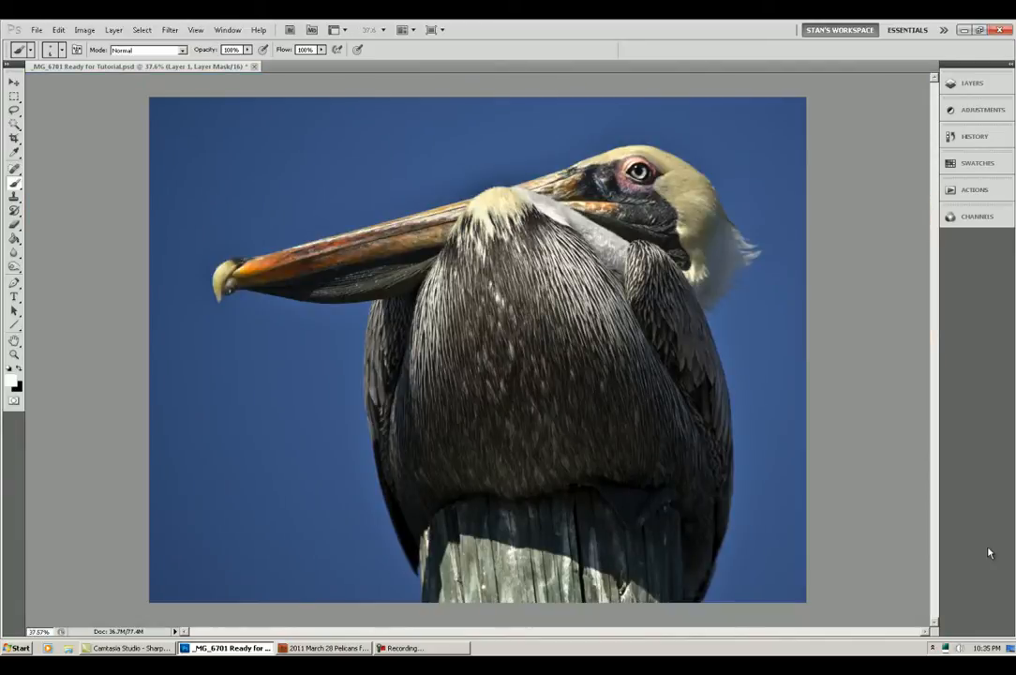
Step: Display Layer 1's mask on its own and close the gaps in the white outline below the beak and along the neck
{"action": "left_click", "coordinate": [965, 84]}
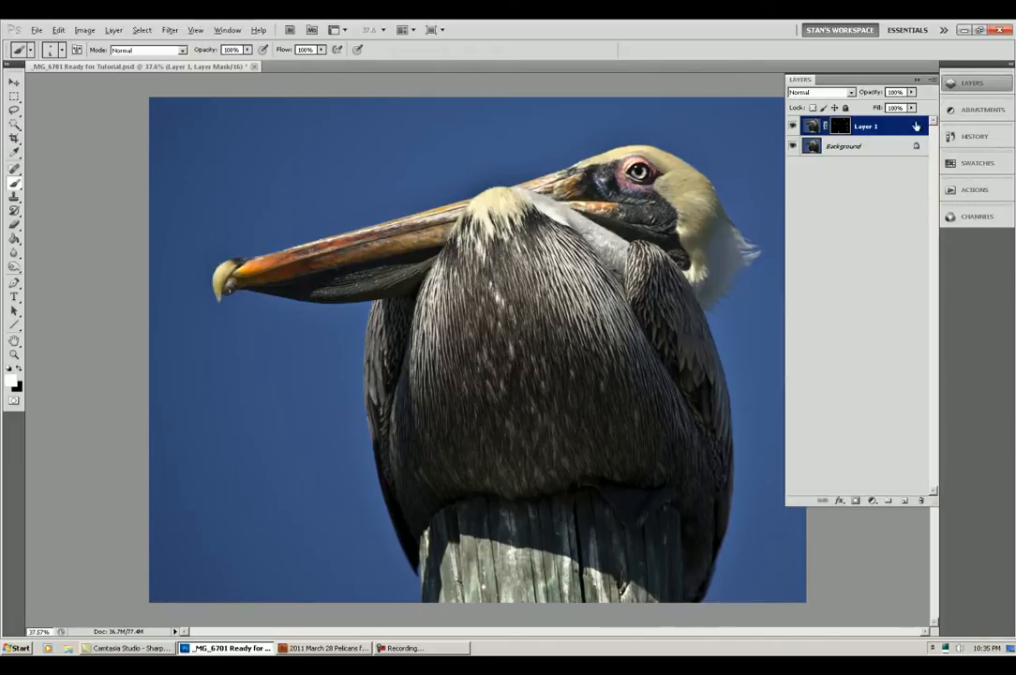
{"action": "left_click", "coordinate": [837, 128], "text": "alt"}
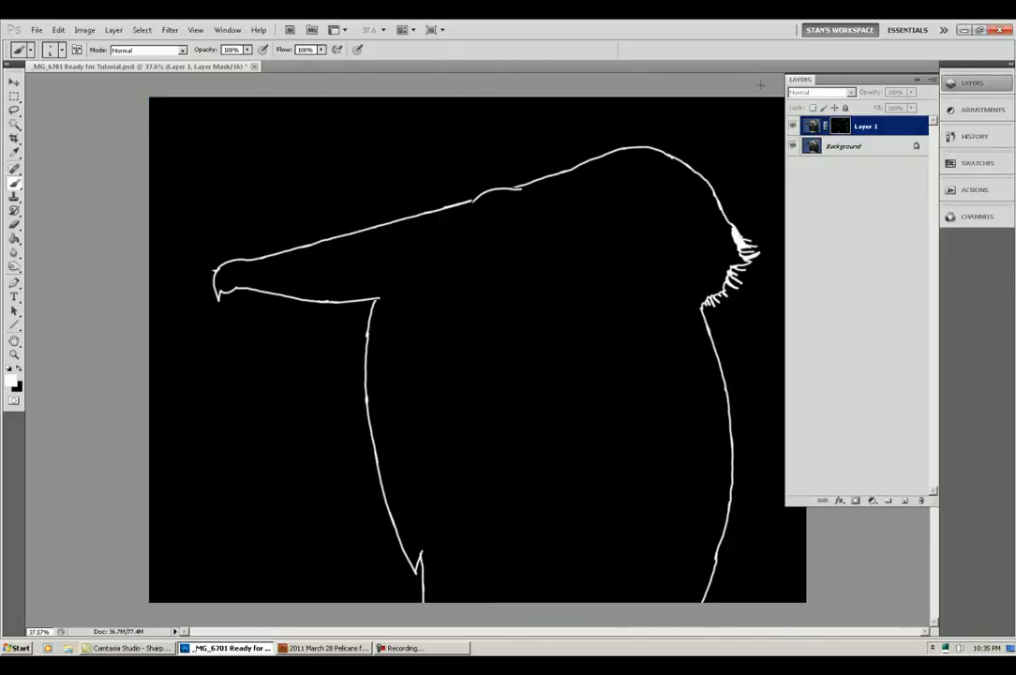
{"action": "left_click", "coordinate": [747, 53]}
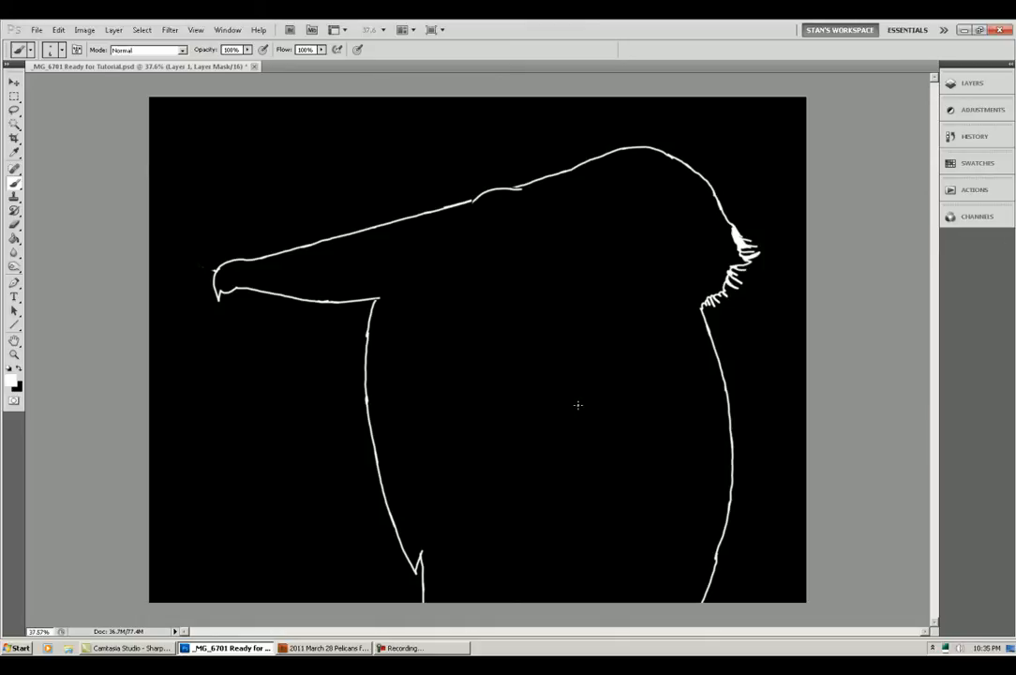
{"action": "scroll", "coordinate": [577, 406], "scroll_direction": "down", "scroll_amount": 2}
{"action": "scroll", "coordinate": [573, 412], "scroll_direction": "up", "scroll_amount": 4}
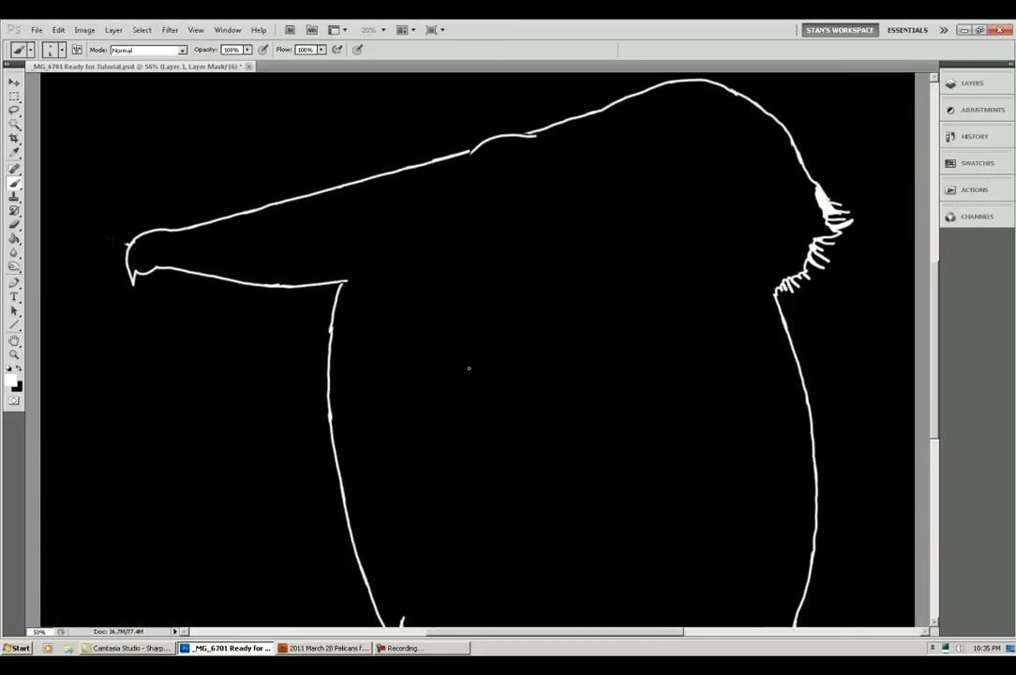
{"action": "scroll", "coordinate": [420, 351], "scroll_direction": "up", "scroll_amount": 2}
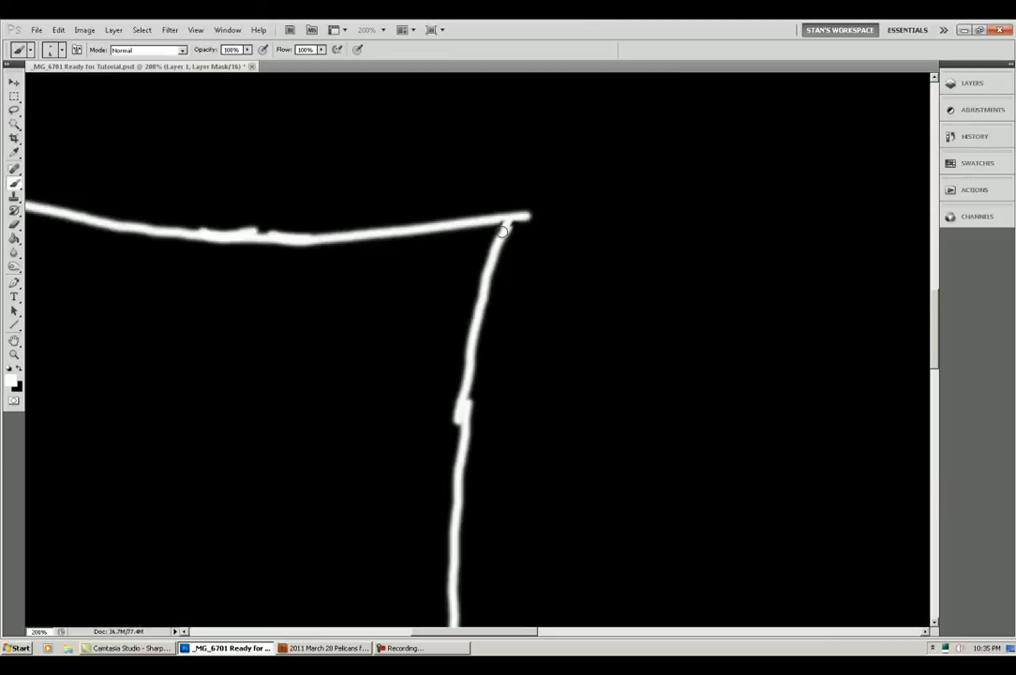
{"action": "key", "text": "space"}
{"action": "left_click_drag", "start_coordinate": [608, 170], "coordinate": [548, 534]}
{"action": "left_click_drag", "start_coordinate": [624, 247], "coordinate": [607, 325]}
{"action": "mouse_move", "coordinate": [839, 252]}
{"action": "left_mouse_down"}
{"action": "mouse_move", "coordinate": [248, 408]}
{"action": "mouse_move", "coordinate": [32, 449]}
{"action": "left_mouse_up"}
{"action": "left_click_drag", "start_coordinate": [151, 339], "coordinate": [135, 345]}
{"action": "mouse_move", "coordinate": [370, 271]}
{"action": "left_mouse_down"}
{"action": "mouse_move", "coordinate": [354, 273]}
{"action": "mouse_move", "coordinate": [371, 272]}
{"action": "left_mouse_up"}
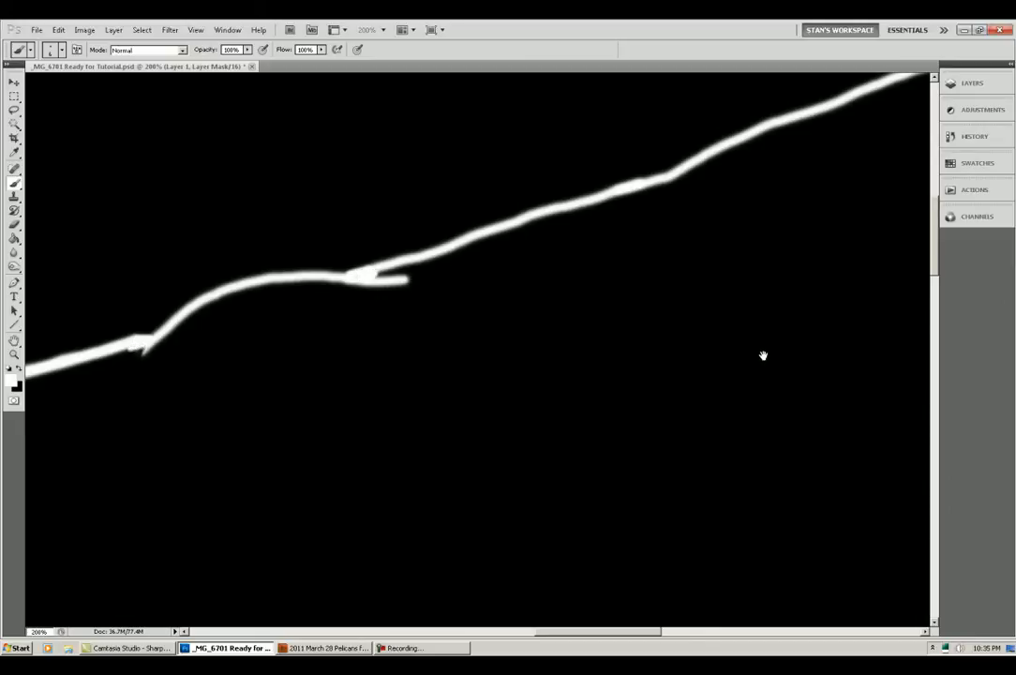
Step: Examine the rest of the mask outline around the head, tufted feathers, body and beak for remaining gaps
{"action": "key", "text": "space"}
{"action": "left_click_drag", "start_coordinate": [768, 350], "coordinate": [162, 495]}
{"action": "mouse_move", "coordinate": [655, 464]}
{"action": "left_mouse_down"}
{"action": "mouse_move", "coordinate": [480, 295]}
{"action": "mouse_move", "coordinate": [236, 136]}
{"action": "left_mouse_up"}
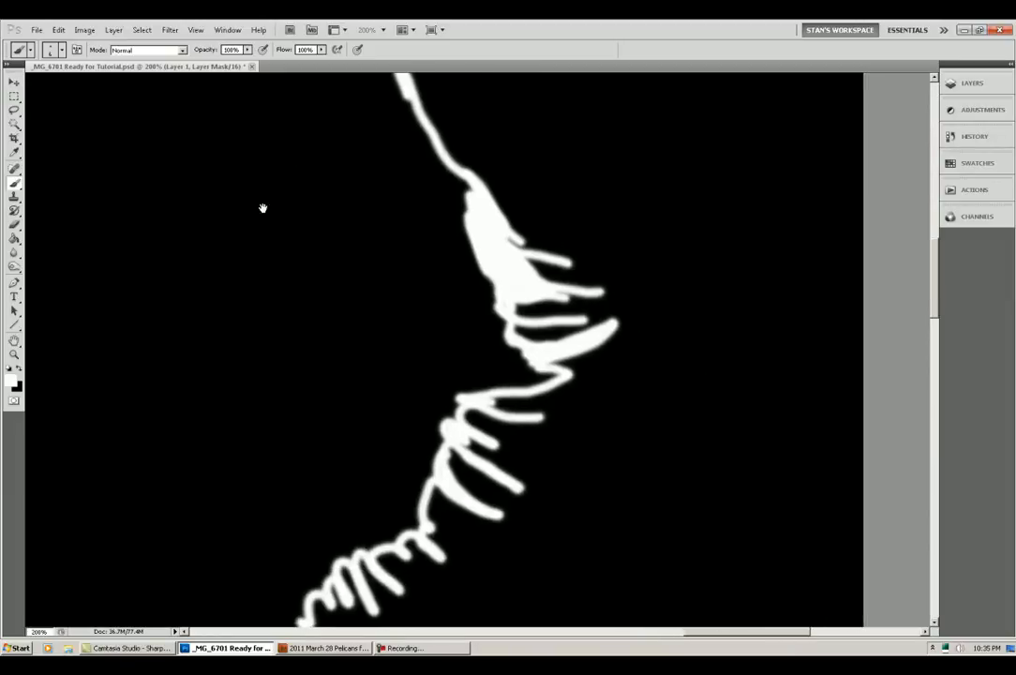
{"action": "left_click_drag", "start_coordinate": [494, 566], "coordinate": [823, 129]}
{"action": "left_click_drag", "start_coordinate": [664, 545], "coordinate": [476, 77]}
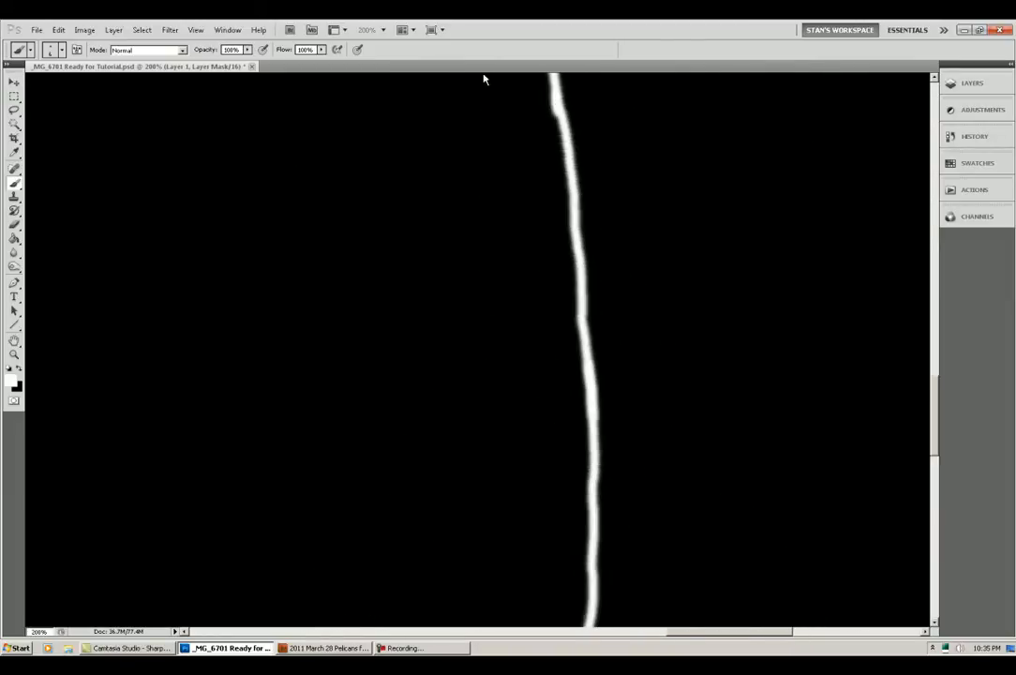
{"action": "left_click_drag", "start_coordinate": [569, 594], "coordinate": [778, 82]}
{"action": "left_click_drag", "start_coordinate": [433, 325], "coordinate": [761, 495]}
{"action": "mouse_move", "coordinate": [347, 360]}
{"action": "left_mouse_down"}
{"action": "mouse_move", "coordinate": [737, 347]}
{"action": "mouse_move", "coordinate": [895, 329]}
{"action": "left_mouse_up"}
{"action": "mouse_move", "coordinate": [436, 337]}
{"action": "left_mouse_down"}
{"action": "mouse_move", "coordinate": [846, 393]}
{"action": "mouse_move", "coordinate": [877, 426]}
{"action": "mouse_move", "coordinate": [920, 613]}
{"action": "left_mouse_up"}
{"action": "mouse_move", "coordinate": [517, 247]}
{"action": "left_mouse_down"}
{"action": "mouse_move", "coordinate": [548, 304]}
{"action": "mouse_move", "coordinate": [587, 335]}
{"action": "mouse_move", "coordinate": [580, 450]}
{"action": "left_mouse_up"}
{"action": "mouse_move", "coordinate": [594, 286]}
{"action": "left_mouse_down"}
{"action": "mouse_move", "coordinate": [603, 373]}
{"action": "mouse_move", "coordinate": [843, 313]}
{"action": "left_mouse_up"}
{"action": "left_click_drag", "start_coordinate": [378, 204], "coordinate": [605, 211]}
{"action": "left_click_drag", "start_coordinate": [511, 181], "coordinate": [760, 256]}
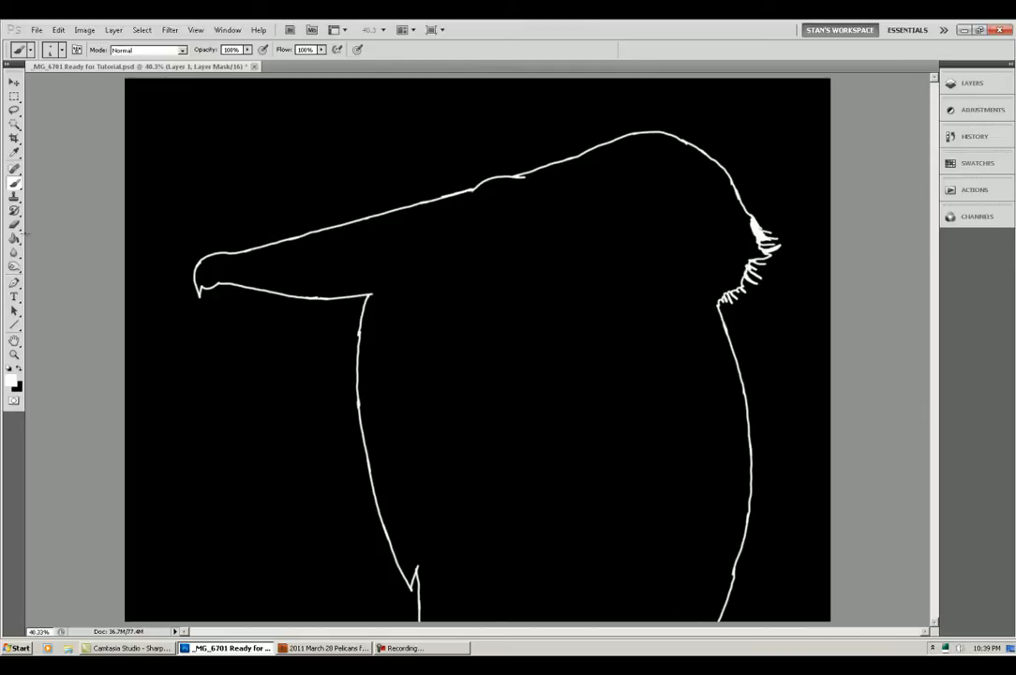
Step: Fill the area inside the pelican outline on the mask with white using the Paint Bucket
{"action": "key", "text": "g"}
{"action": "left_click", "coordinate": [11, 372]}
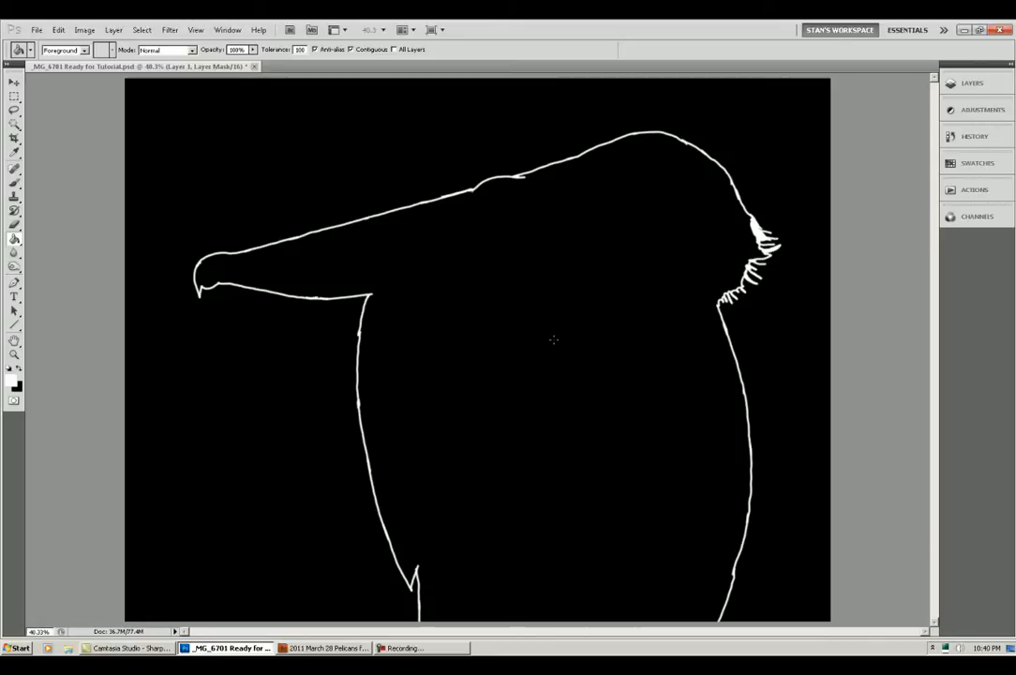
{"action": "left_click", "coordinate": [553, 339]}
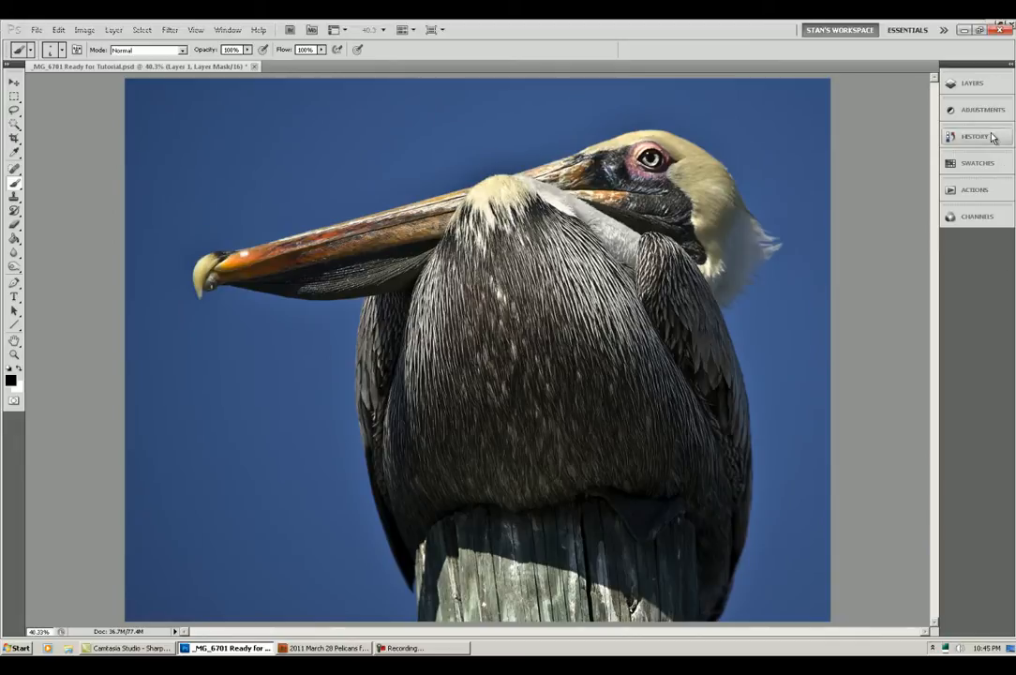
Step: Lower the master opacity of Layer 1 in its blending options
{"action": "left_click", "coordinate": [967, 88]}
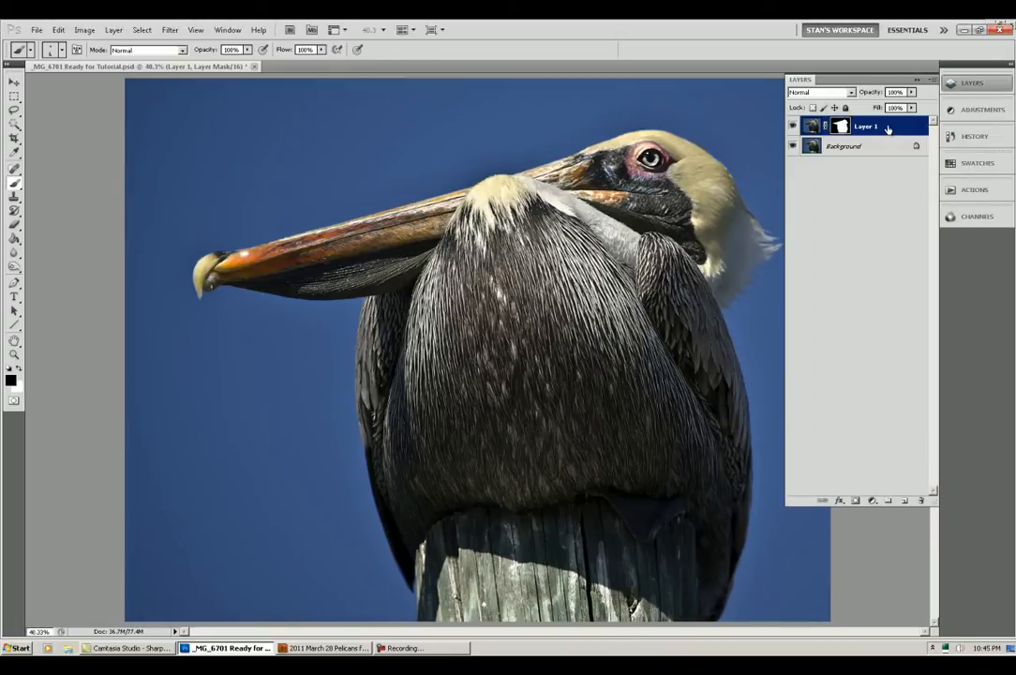
{"action": "right_click", "coordinate": [888, 128]}
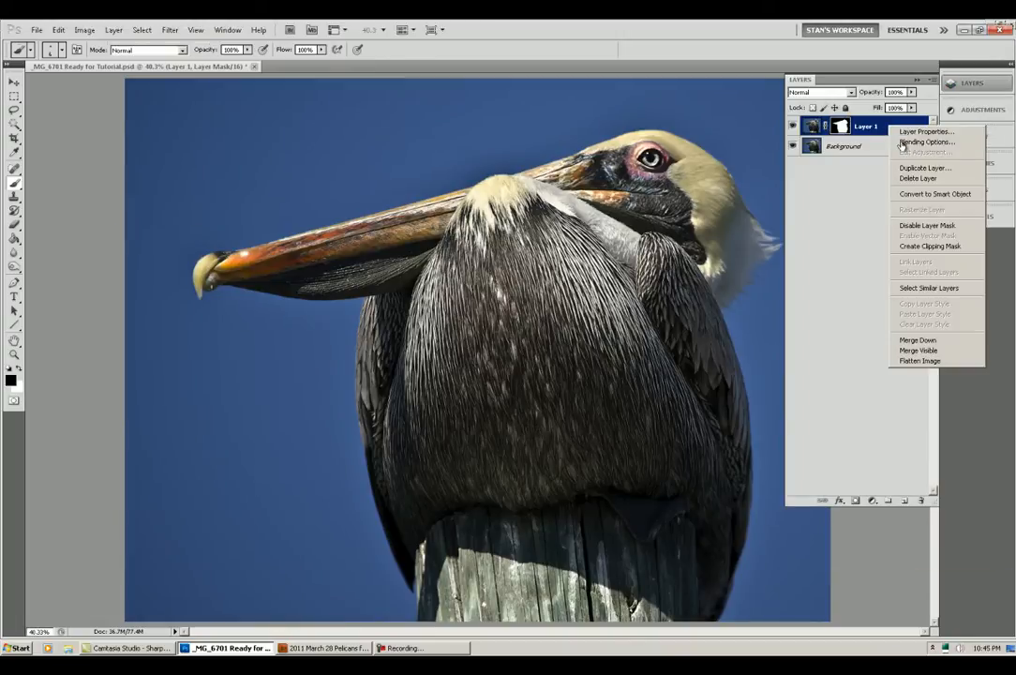
{"action": "left_click", "coordinate": [902, 143]}
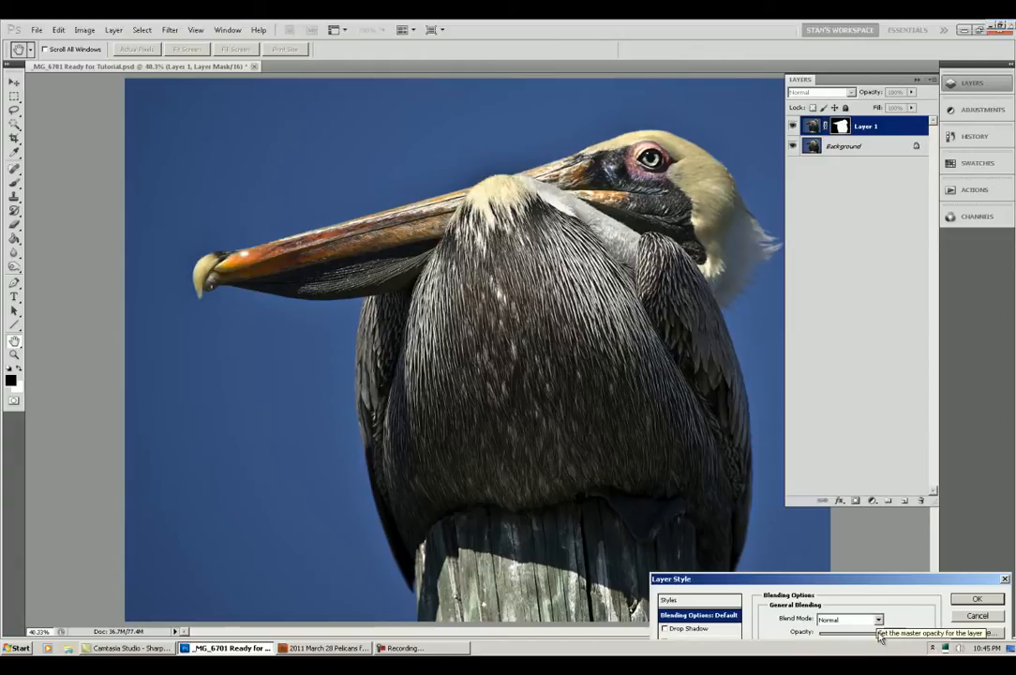
{"action": "mouse_move", "coordinate": [879, 637]}
{"action": "left_mouse_down"}
{"action": "mouse_move", "coordinate": [762, 623]}
{"action": "mouse_move", "coordinate": [890, 634]}
{"action": "mouse_move", "coordinate": [815, 633]}
{"action": "mouse_move", "coordinate": [886, 633]}
{"action": "mouse_move", "coordinate": [848, 635]}
{"action": "left_mouse_up"}
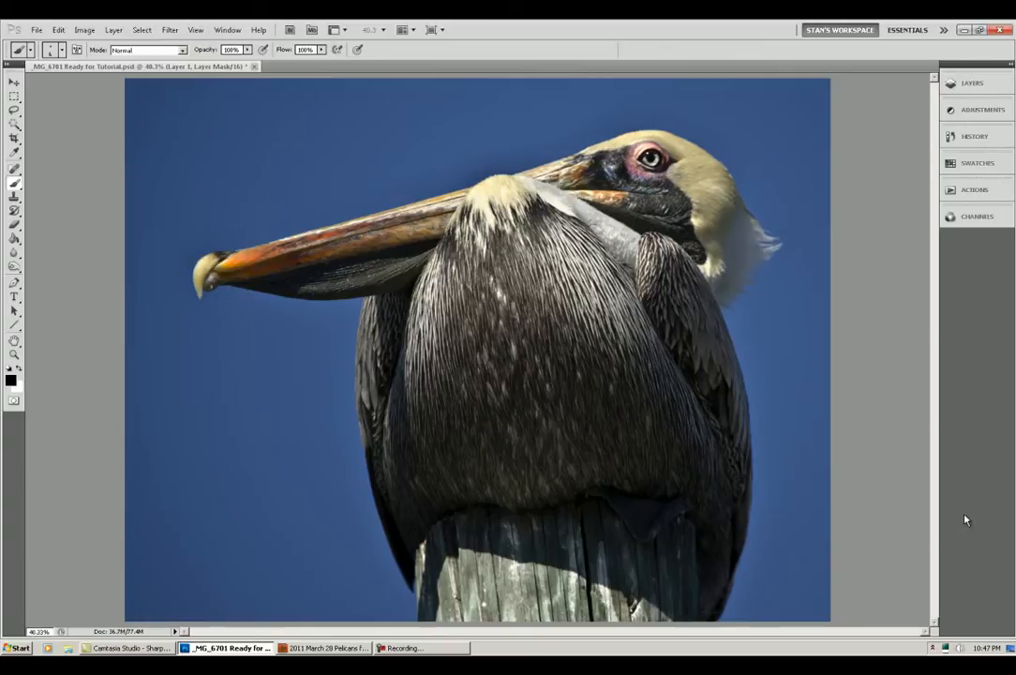
Step: Load Layer 1's mask as a selection around the pelican
{"action": "left_click", "coordinate": [969, 86]}
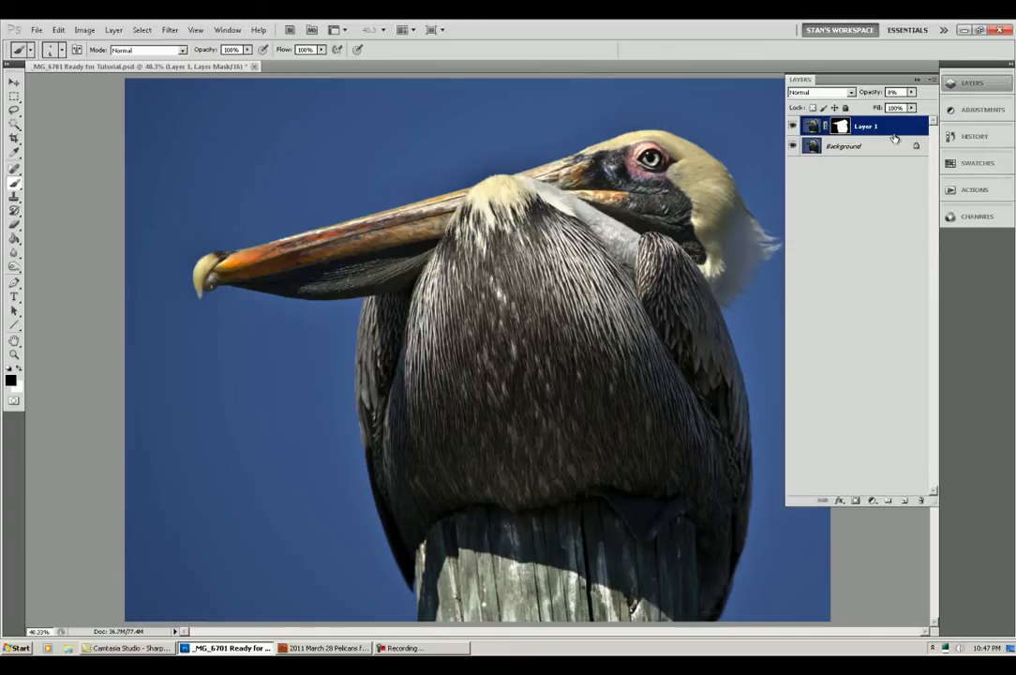
{"action": "right_click", "coordinate": [840, 126]}
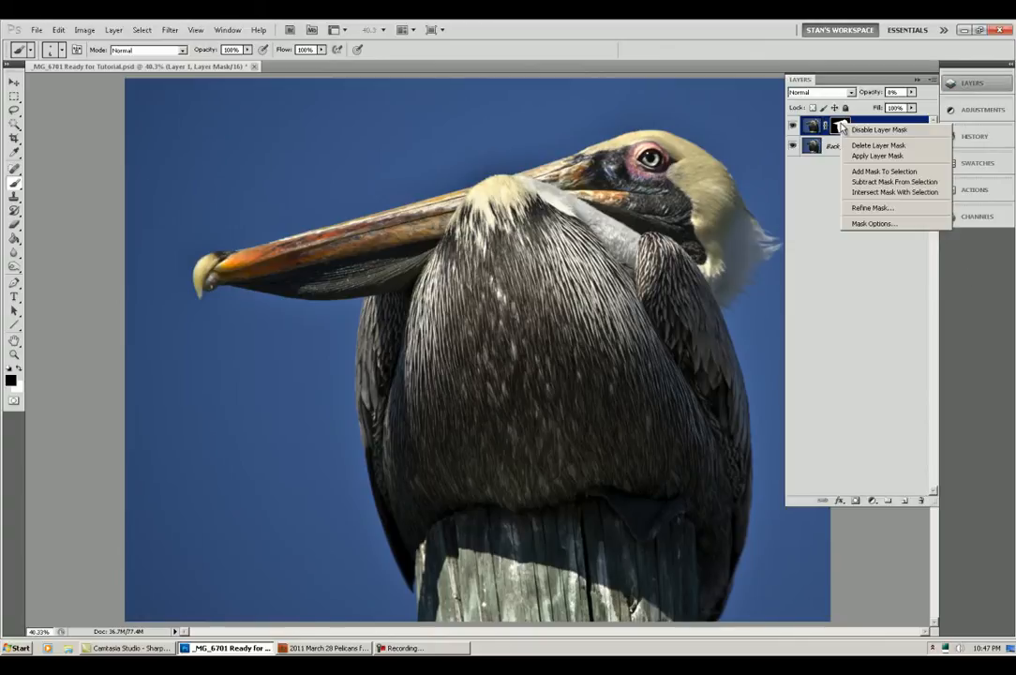
{"action": "left_click", "coordinate": [870, 172]}
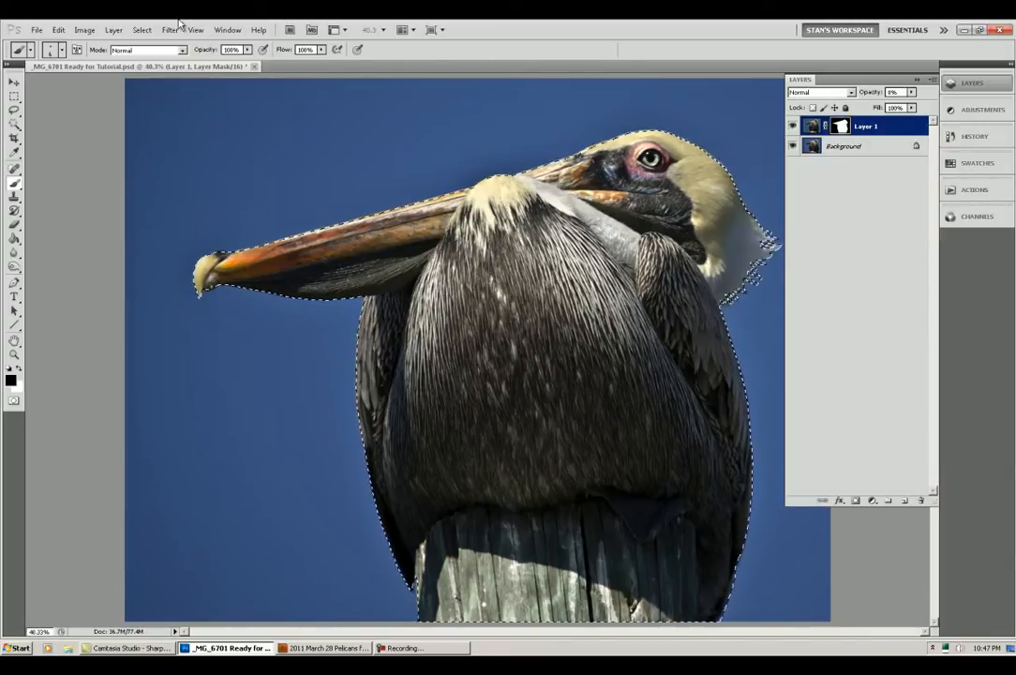
Step: Save the pelican selection as a new channel named "bird"
{"action": "left_click", "coordinate": [142, 31]}
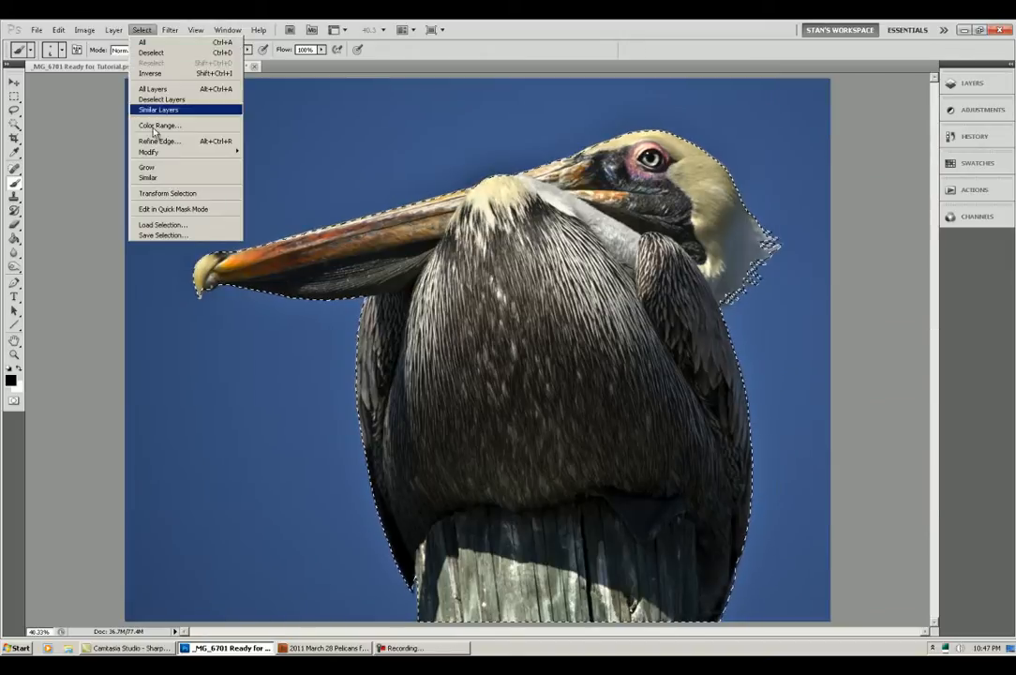
{"action": "left_click", "coordinate": [167, 234]}
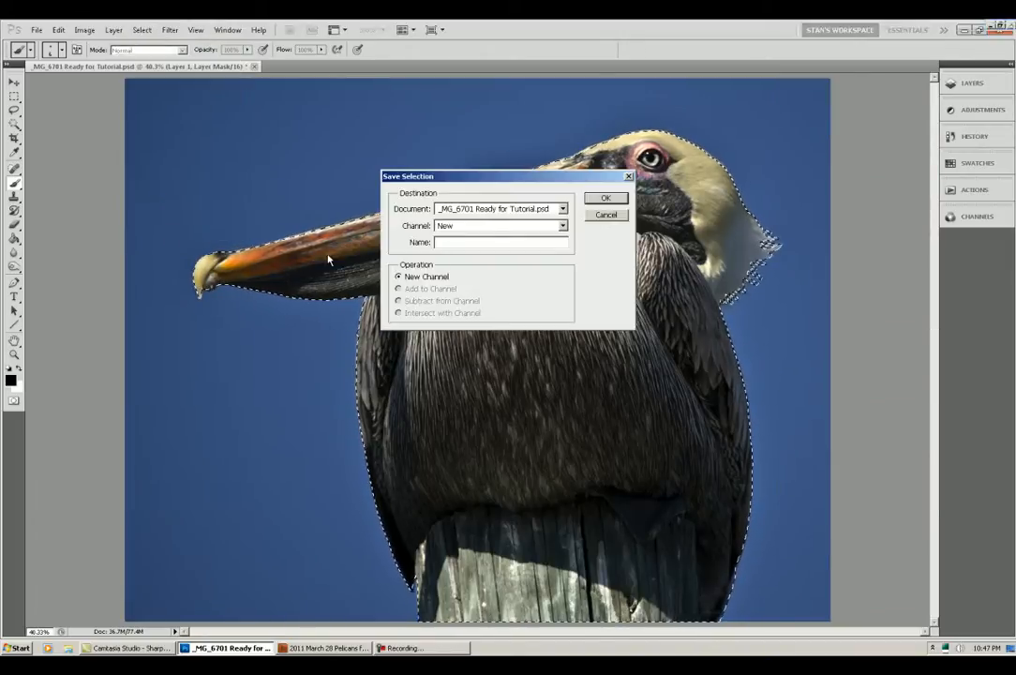
{"action": "type", "text": "bird"}
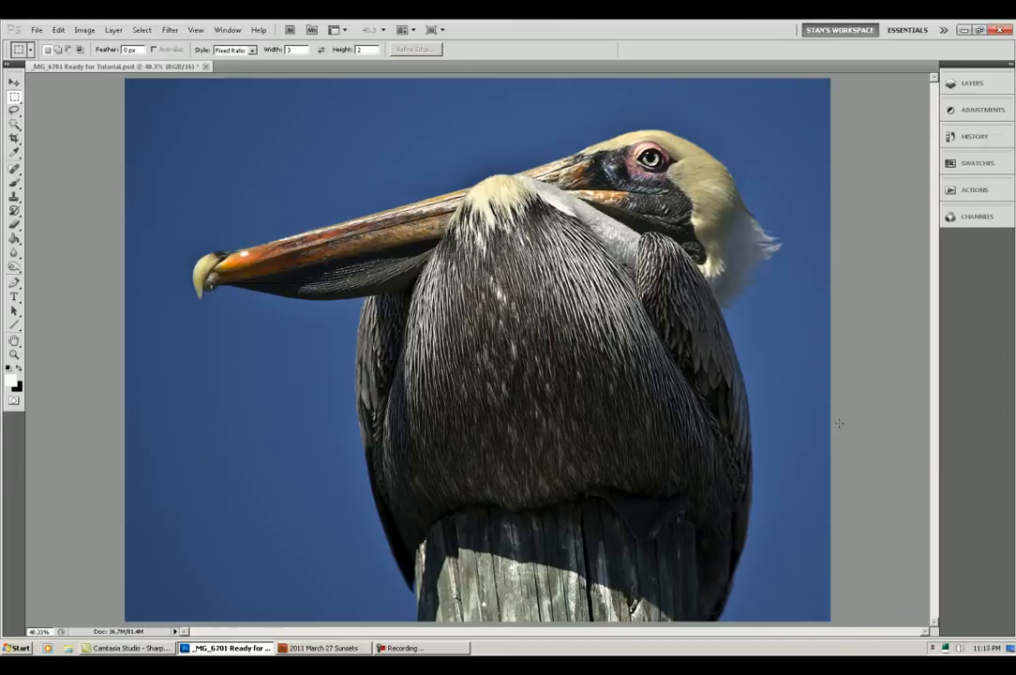
Step: Load the saved "bird" channel as a new selection
{"action": "left_click", "coordinate": [143, 30]}
{"action": "left_click", "coordinate": [162, 226]}
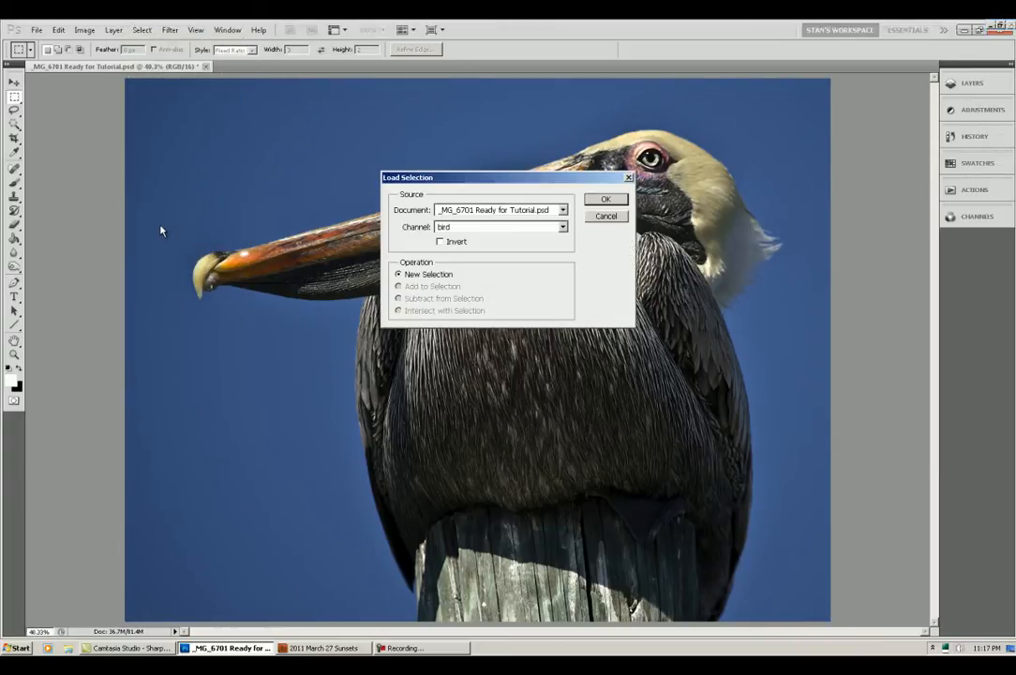
{"action": "left_click", "coordinate": [562, 228]}
{"action": "left_click", "coordinate": [497, 239]}
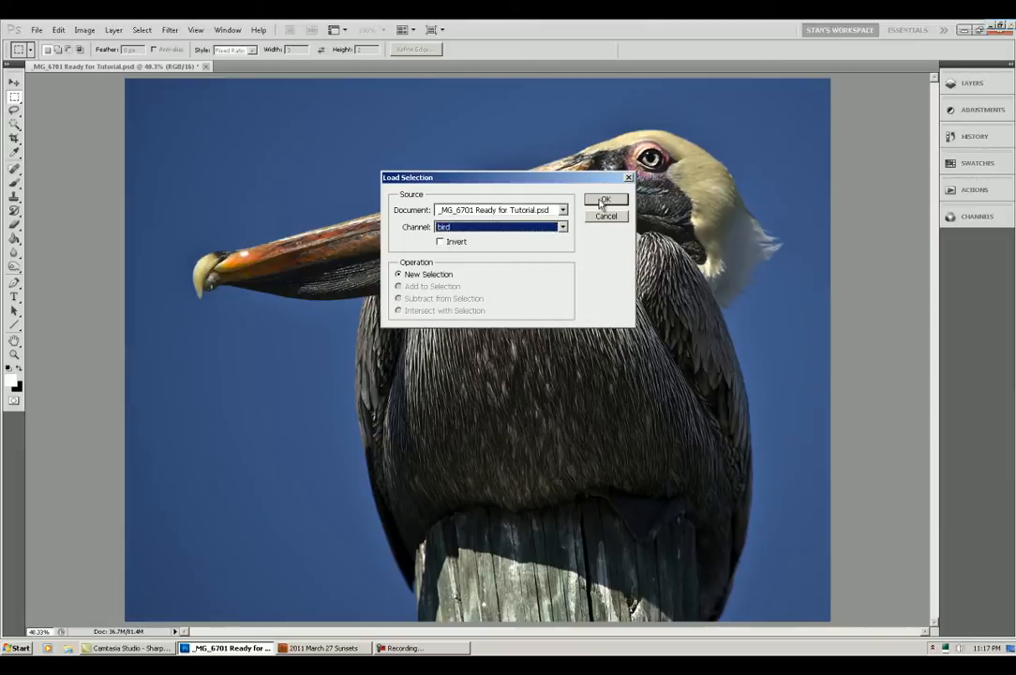
{"action": "left_click", "coordinate": [605, 199]}
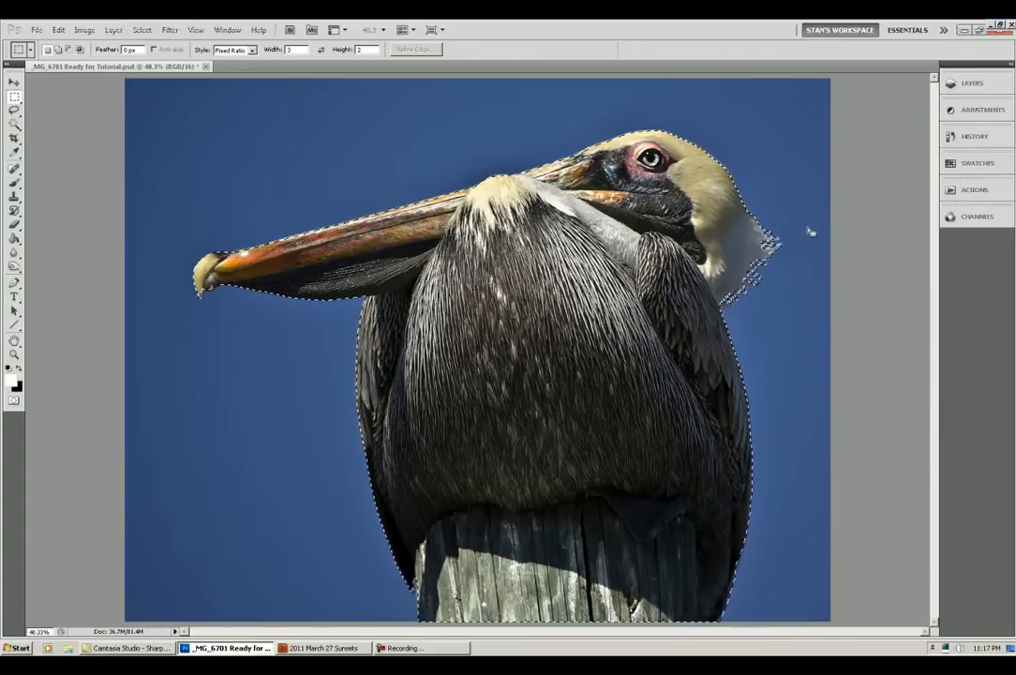
Step: Add a Levels adjustment limited to the selected pelican and brighten its midtones to 1.14
{"action": "left_click", "coordinate": [971, 111]}
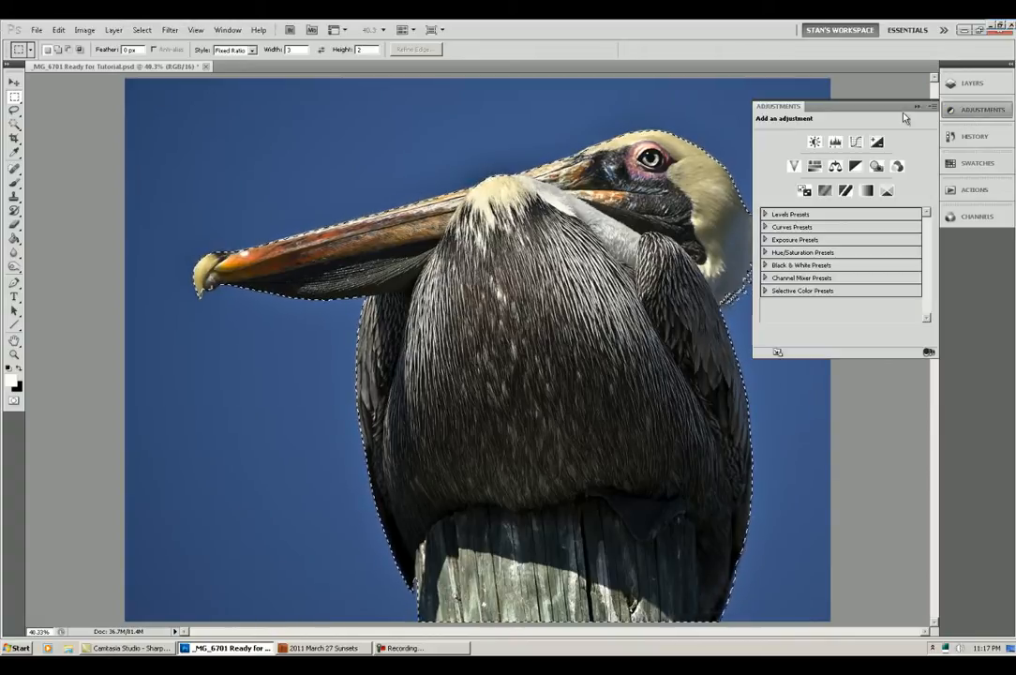
{"action": "left_click", "coordinate": [835, 141]}
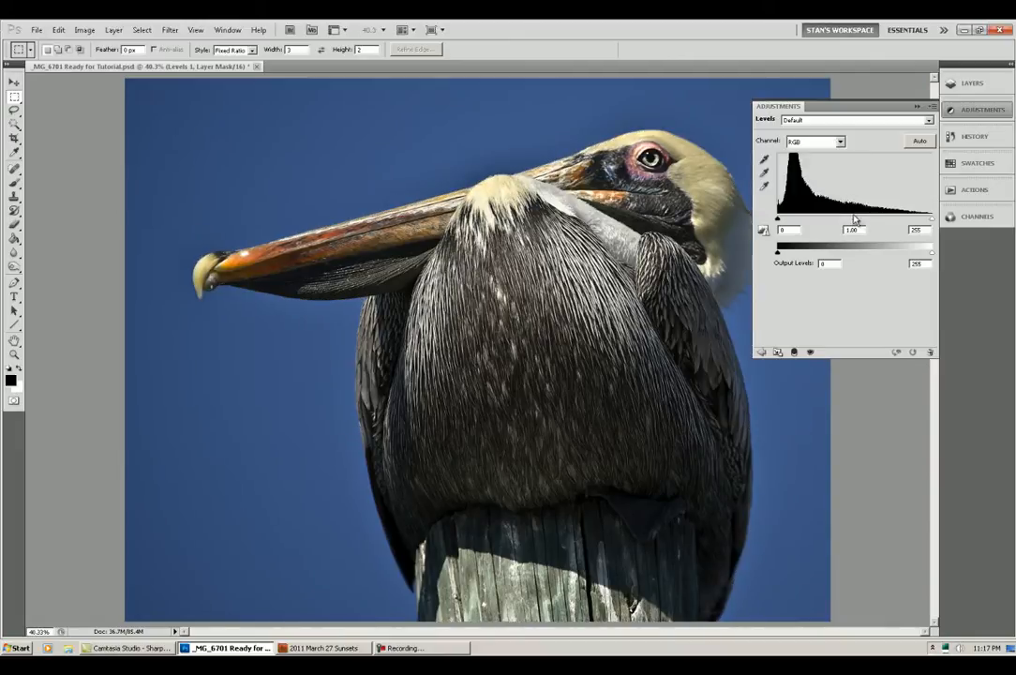
{"action": "mouse_move", "coordinate": [854, 221]}
{"action": "left_mouse_down"}
{"action": "mouse_move", "coordinate": [911, 221]}
{"action": "mouse_move", "coordinate": [799, 222]}
{"action": "mouse_move", "coordinate": [867, 222]}
{"action": "mouse_move", "coordinate": [818, 221]}
{"action": "mouse_move", "coordinate": [847, 221]}
{"action": "left_mouse_up"}
{"action": "left_click", "coordinate": [961, 255]}
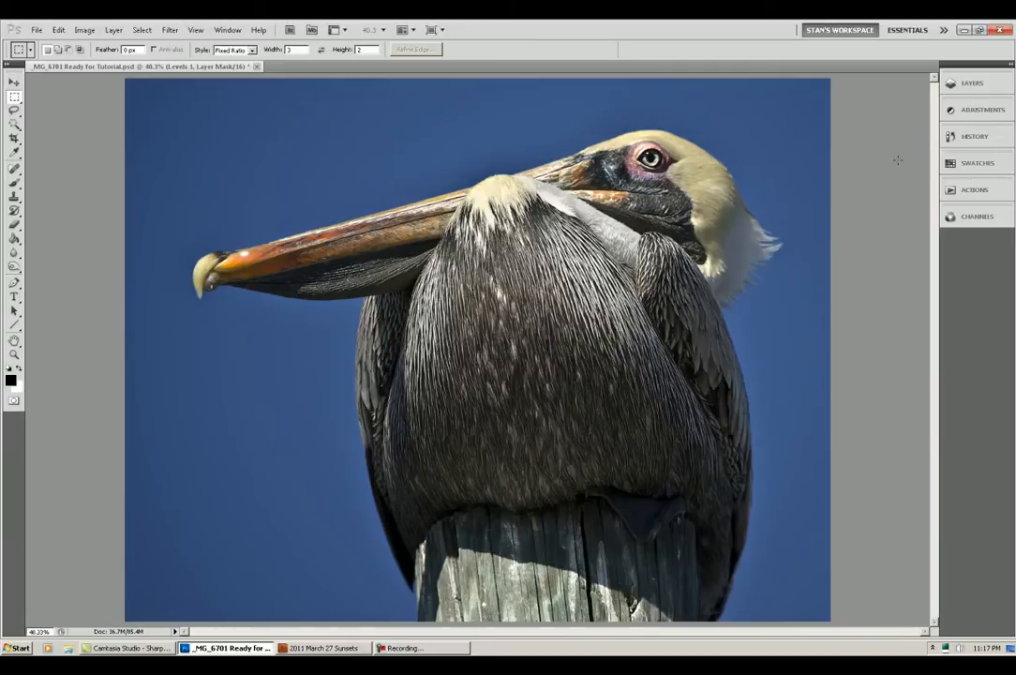
Step: Reselect the pelican outline and invert the selection to target the sky
{"action": "left_click", "coordinate": [141, 30]}
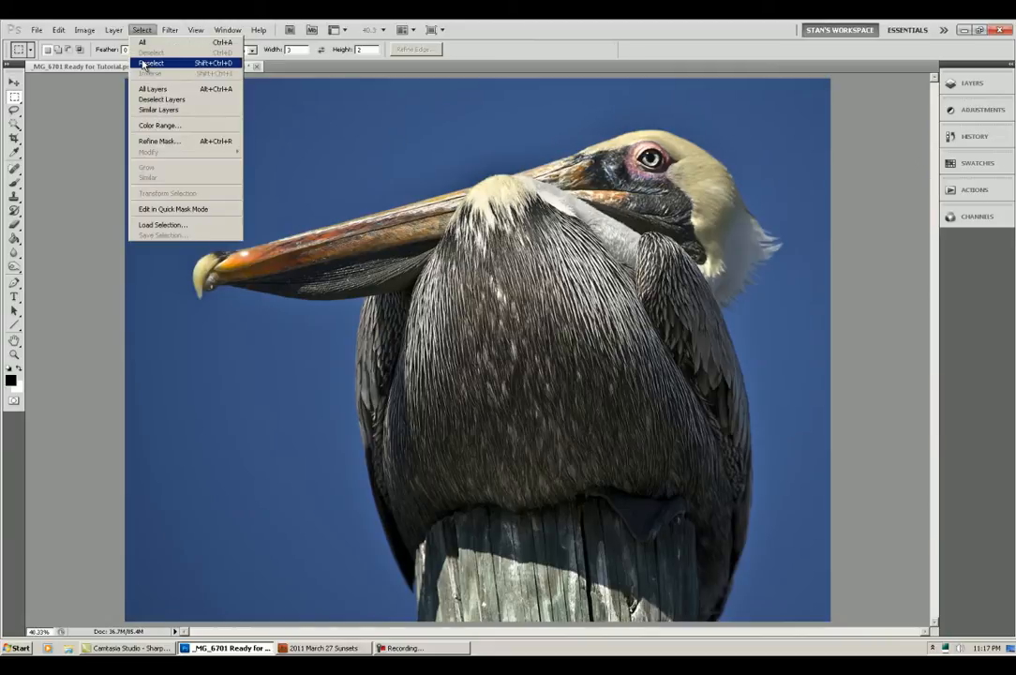
{"action": "left_click", "coordinate": [145, 63]}
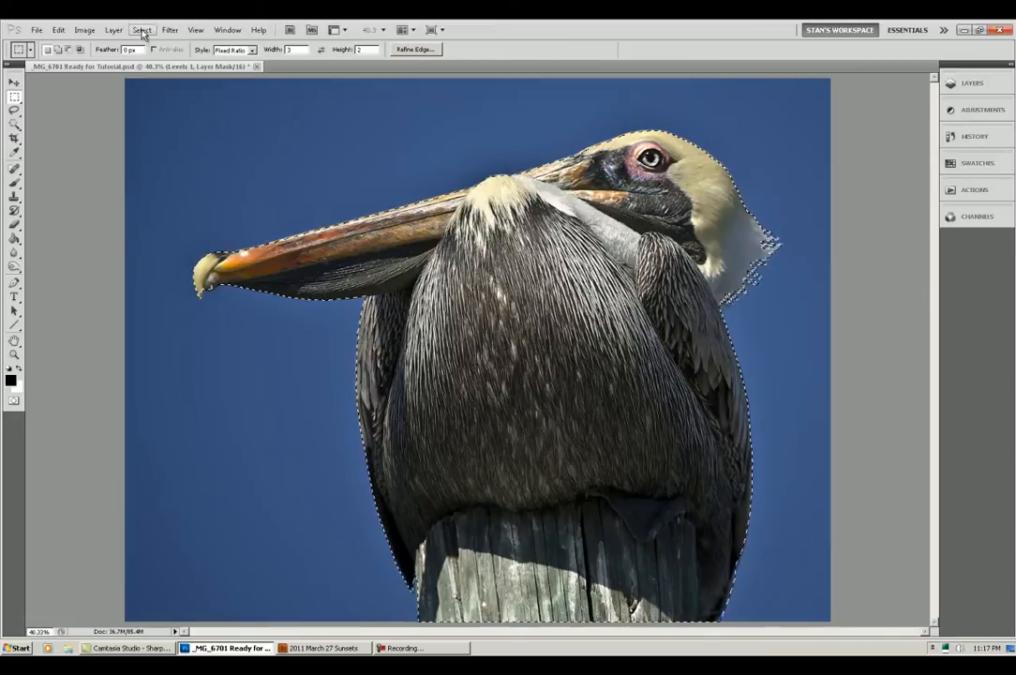
{"action": "left_click", "coordinate": [141, 30]}
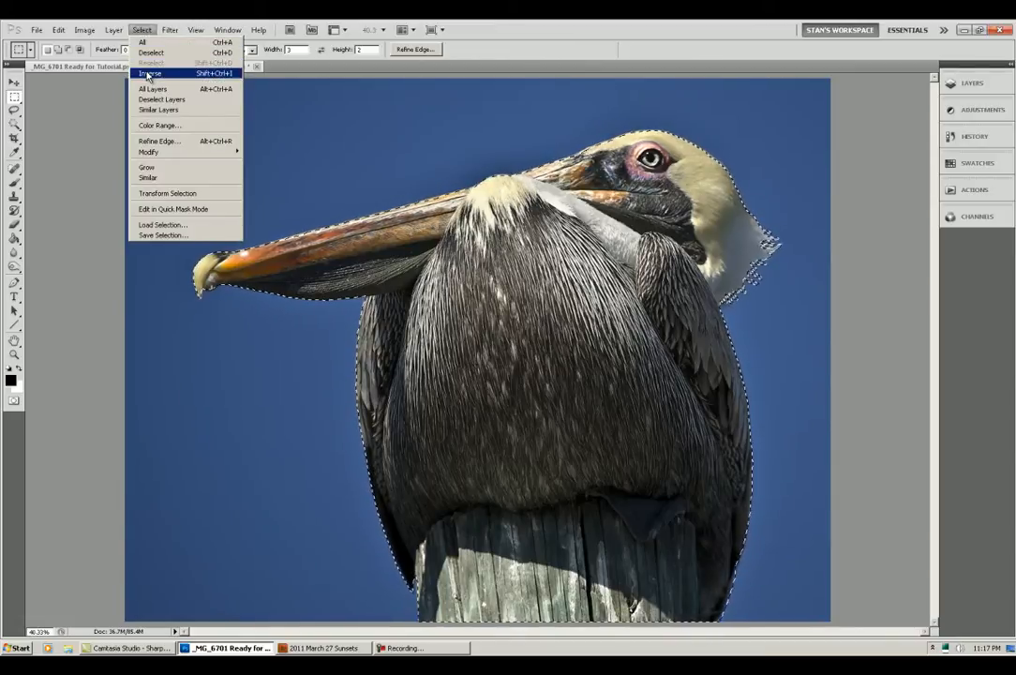
{"action": "left_click", "coordinate": [150, 74]}
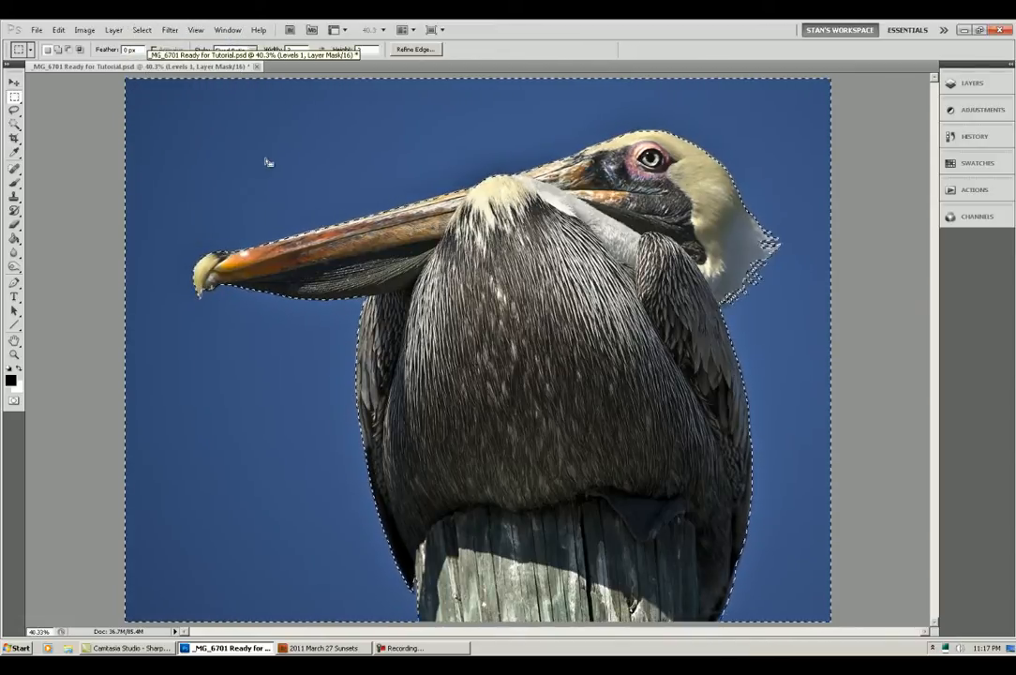
Step: Add a second Levels adjustment limited to the sky and darken its midtones to 0.62
{"action": "left_click", "coordinate": [975, 109]}
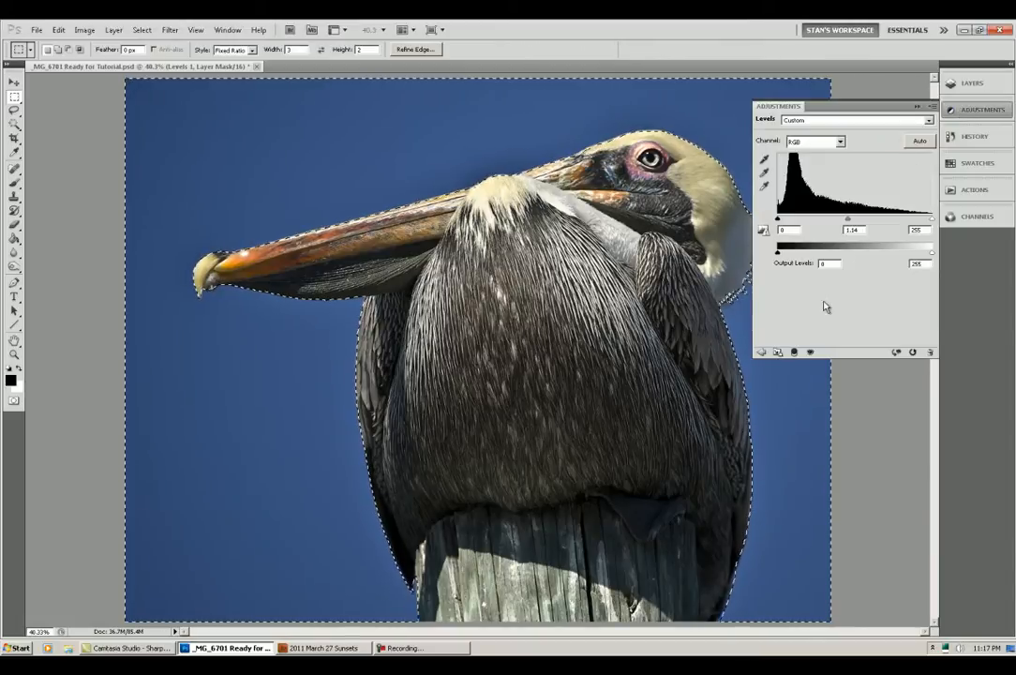
{"action": "left_click", "coordinate": [761, 353]}
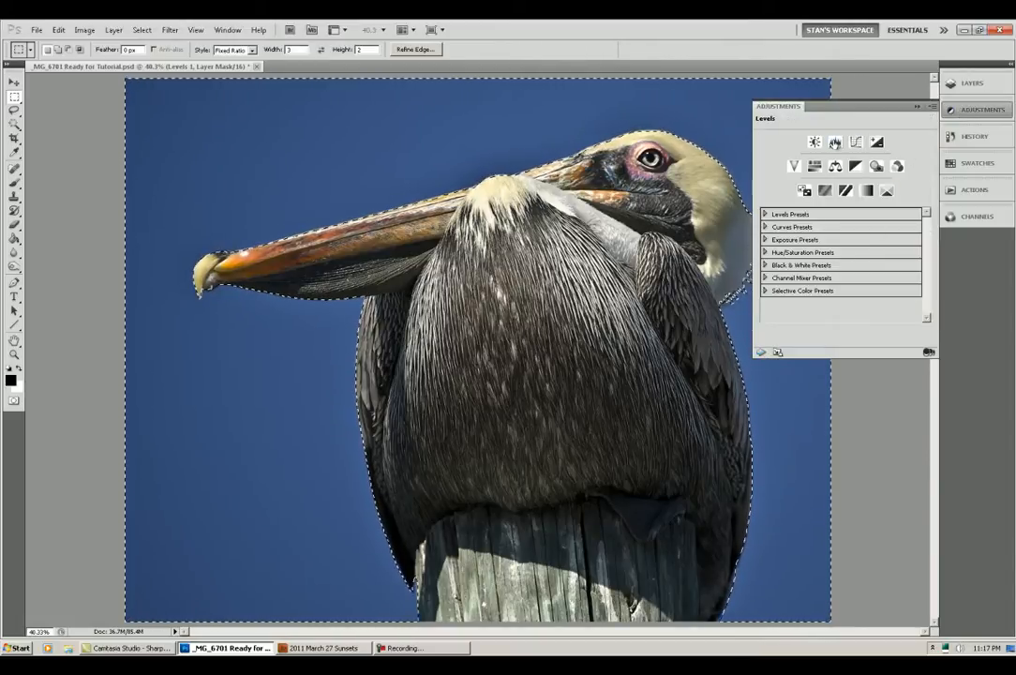
{"action": "left_click", "coordinate": [834, 143]}
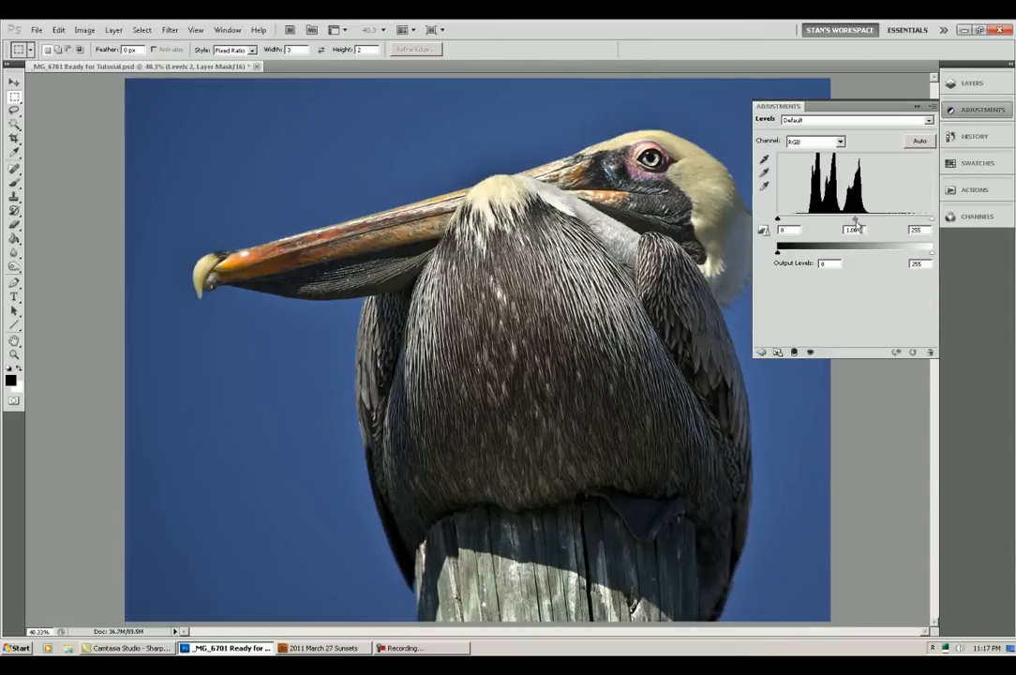
{"action": "left_click_drag", "start_coordinate": [853, 220], "coordinate": [879, 216]}
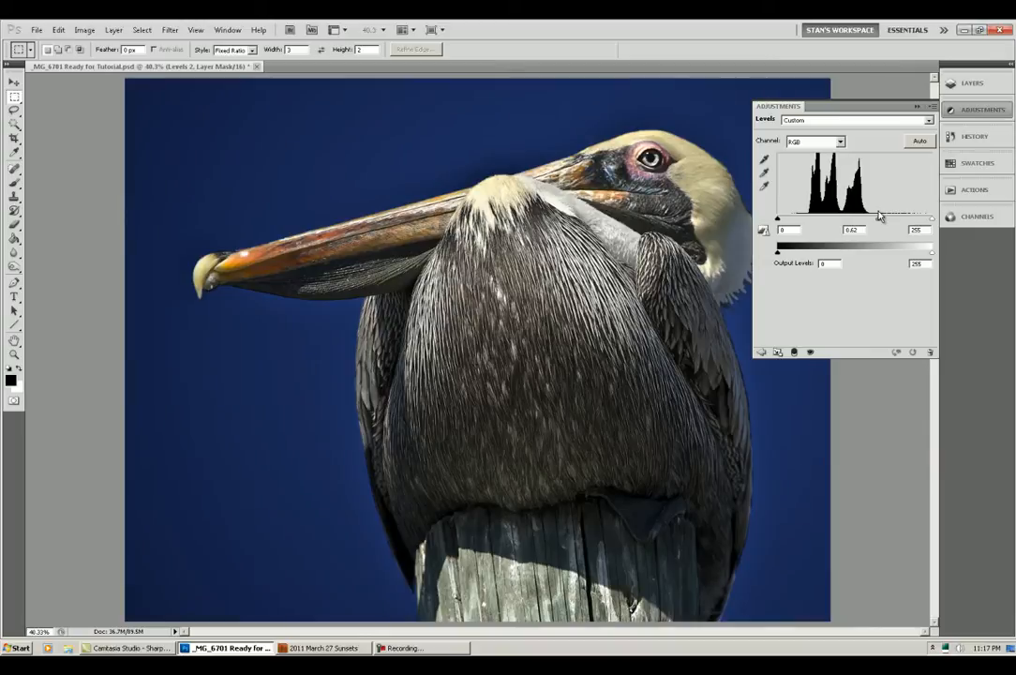
{"action": "left_click", "coordinate": [975, 110]}
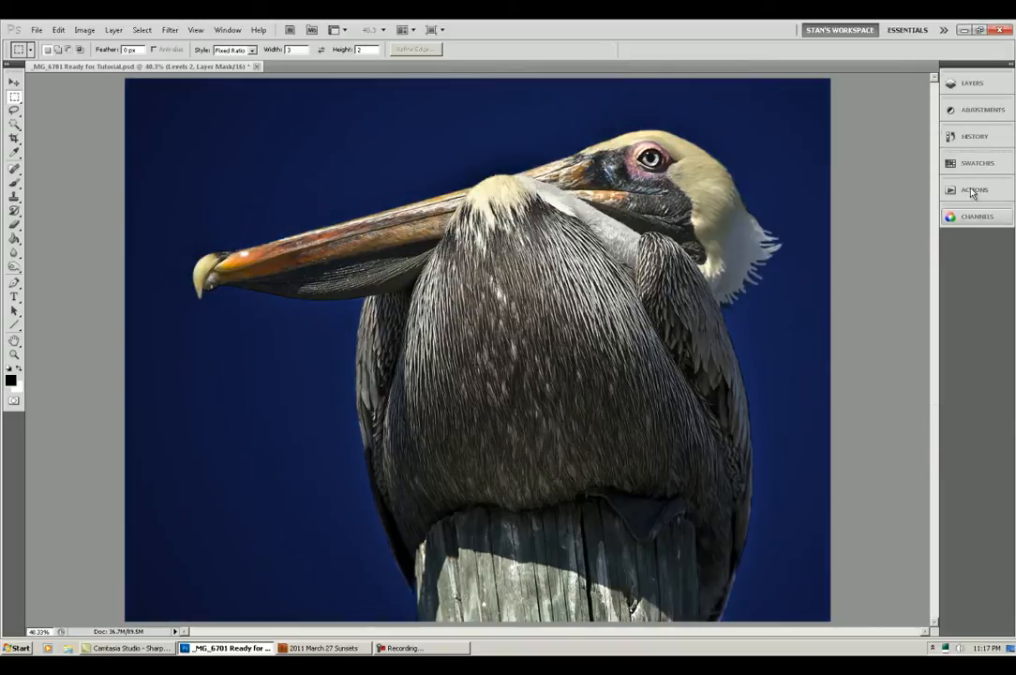
Step: Reduce the opacity of the Levels 2 sky adjustment to about half in its blending options
{"action": "left_click", "coordinate": [971, 85]}
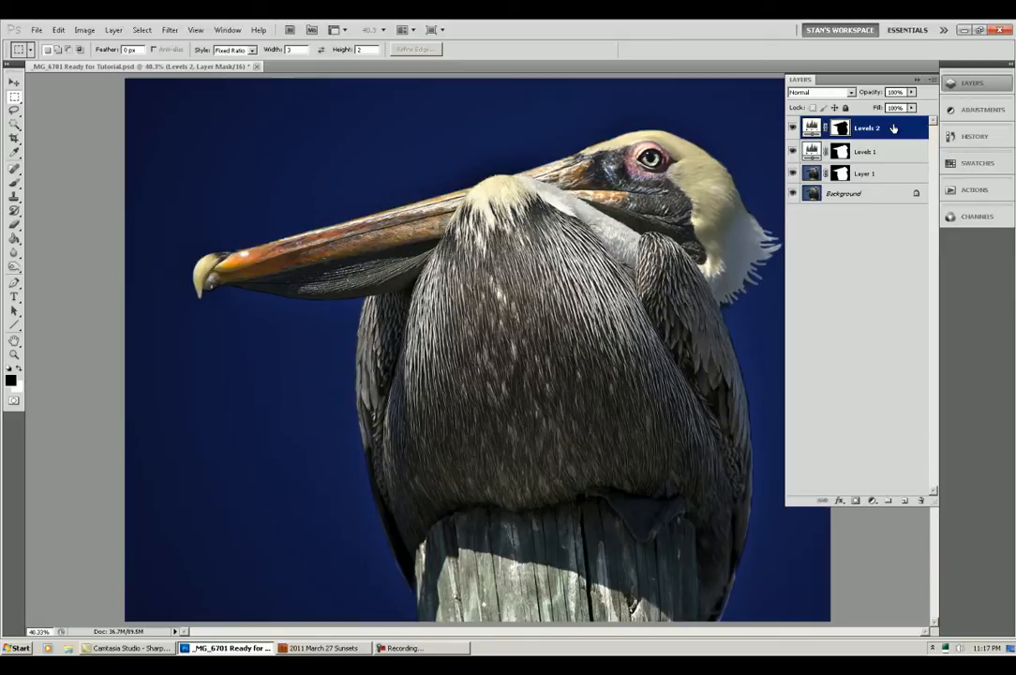
{"action": "right_click", "coordinate": [893, 129]}
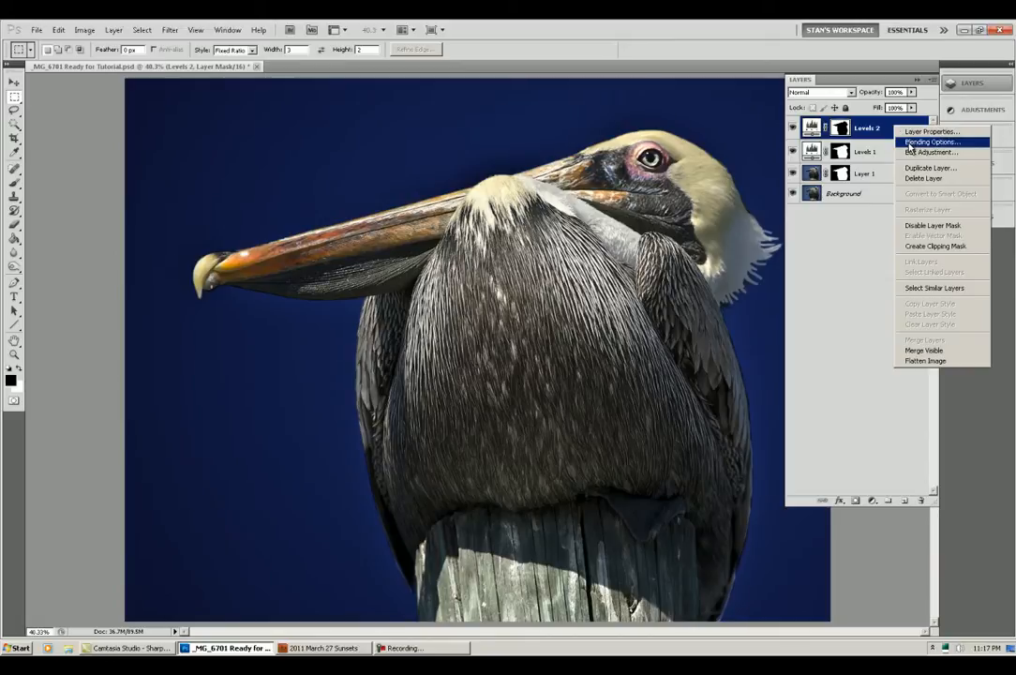
{"action": "left_click", "coordinate": [923, 141]}
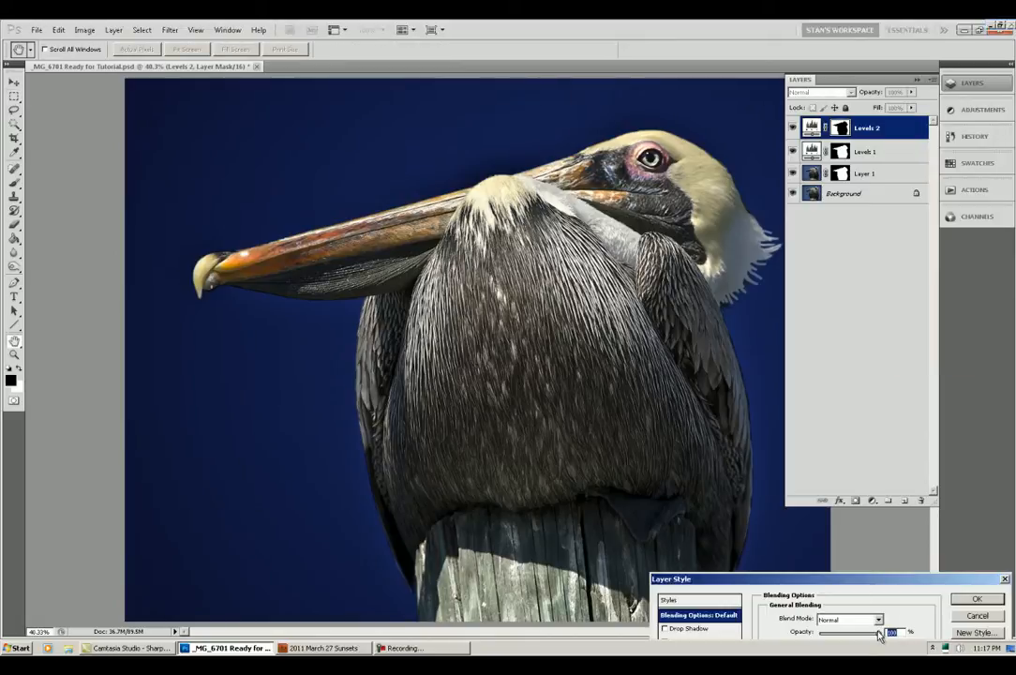
{"action": "left_click_drag", "start_coordinate": [879, 635], "coordinate": [847, 633]}
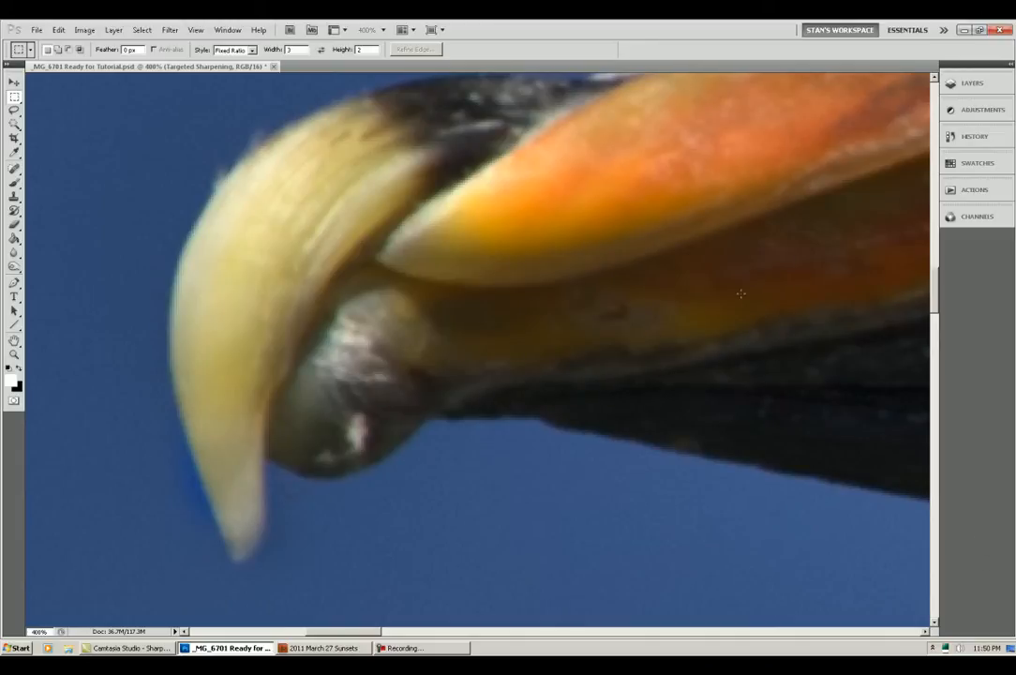
Step: Compare the beak tip's detail and surrounding sky by toggling the visibility of the Targeted Sharpening and Global Sharpening layers
{"action": "left_click", "coordinate": [971, 87]}
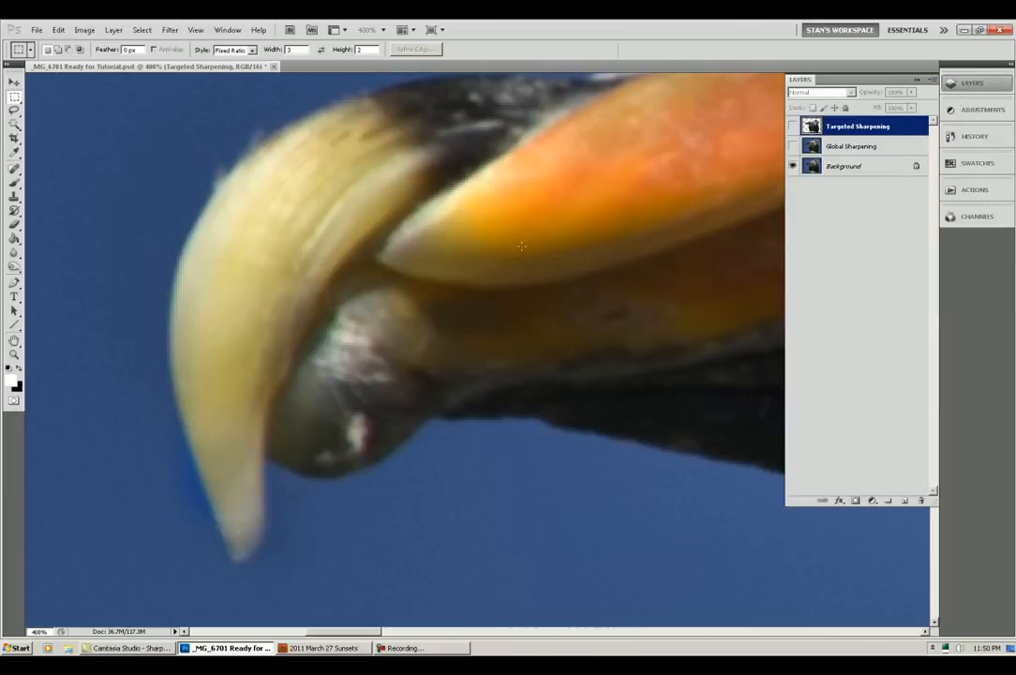
{"action": "left_click", "coordinate": [792, 126]}
{"action": "left_click", "coordinate": [792, 126]}
{"action": "left_click", "coordinate": [793, 125]}
{"action": "left_click", "coordinate": [793, 125]}
{"action": "left_click", "coordinate": [792, 126]}
{"action": "left_click", "coordinate": [792, 125]}
{"action": "left_click", "coordinate": [793, 125]}
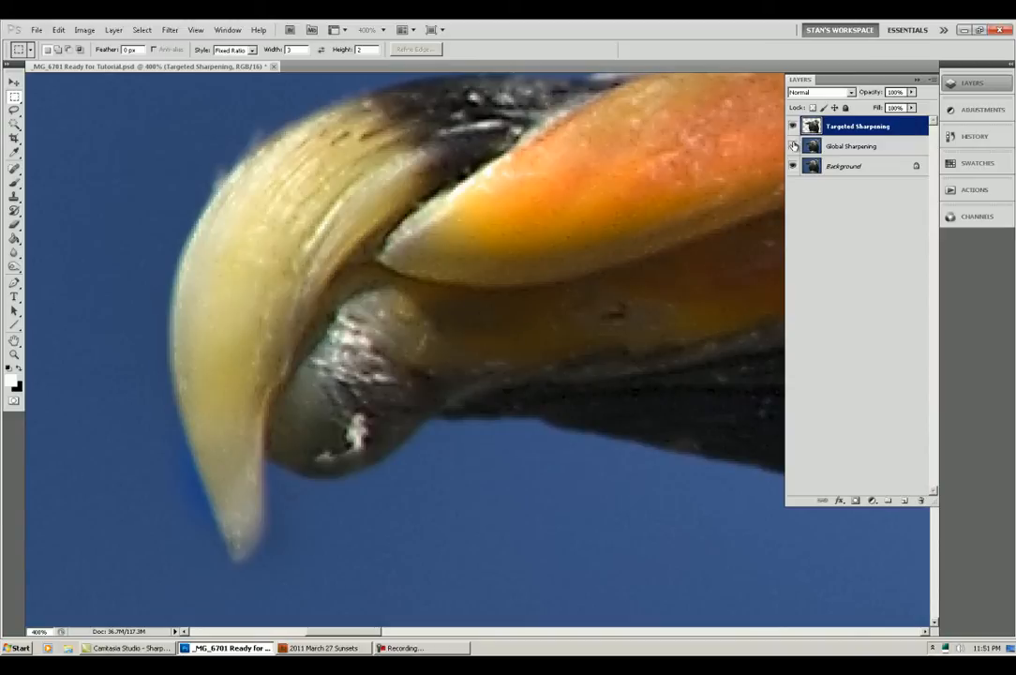
{"action": "left_click", "coordinate": [793, 146]}
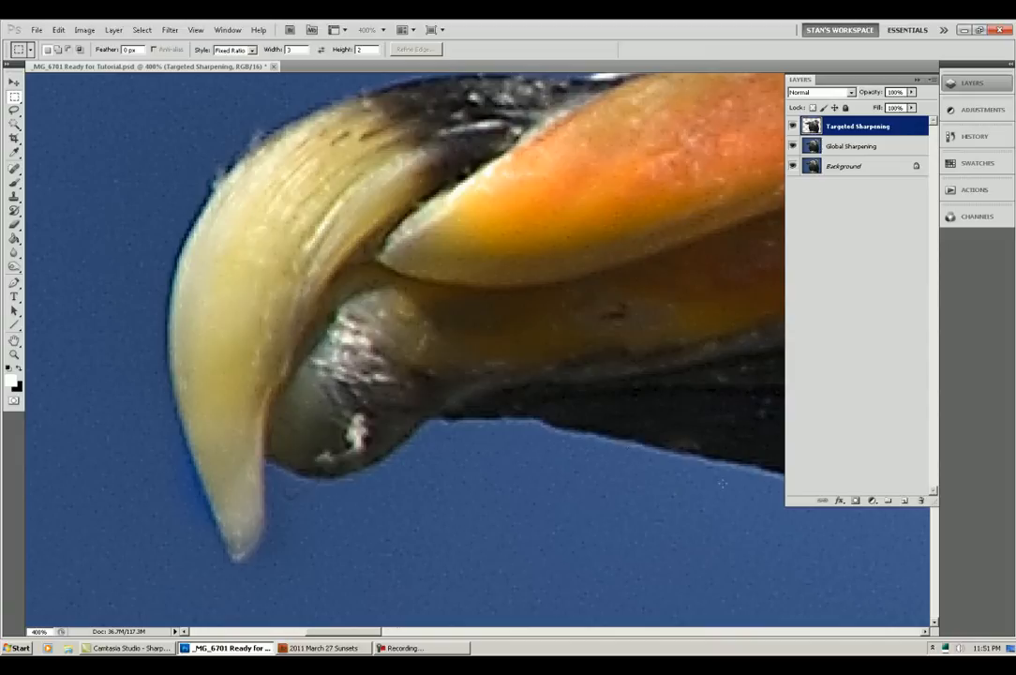
{"action": "left_click", "coordinate": [792, 146]}
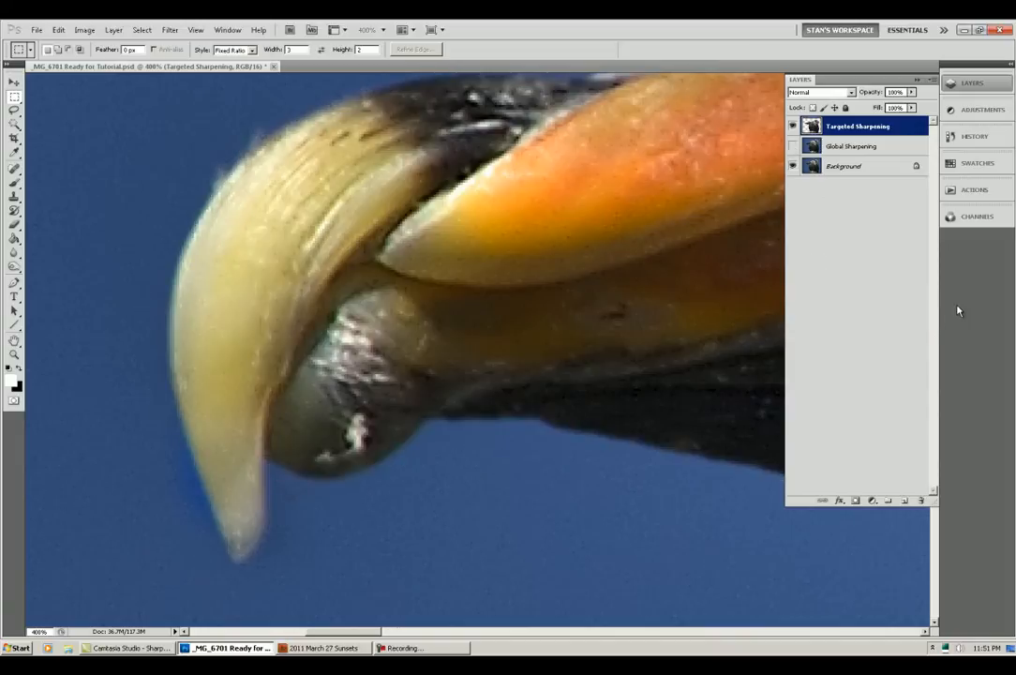